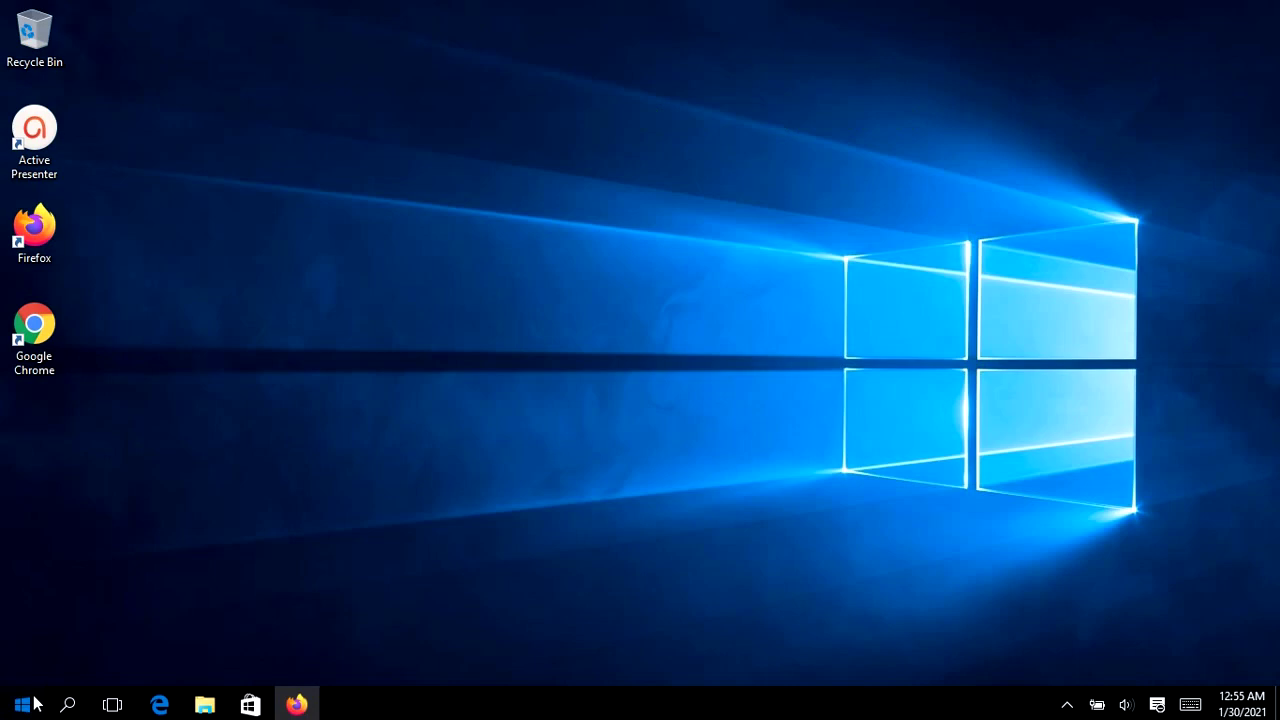
Turn on File History backups to the I (E:) drive under Update & security > Backup
left_click(36, 705)
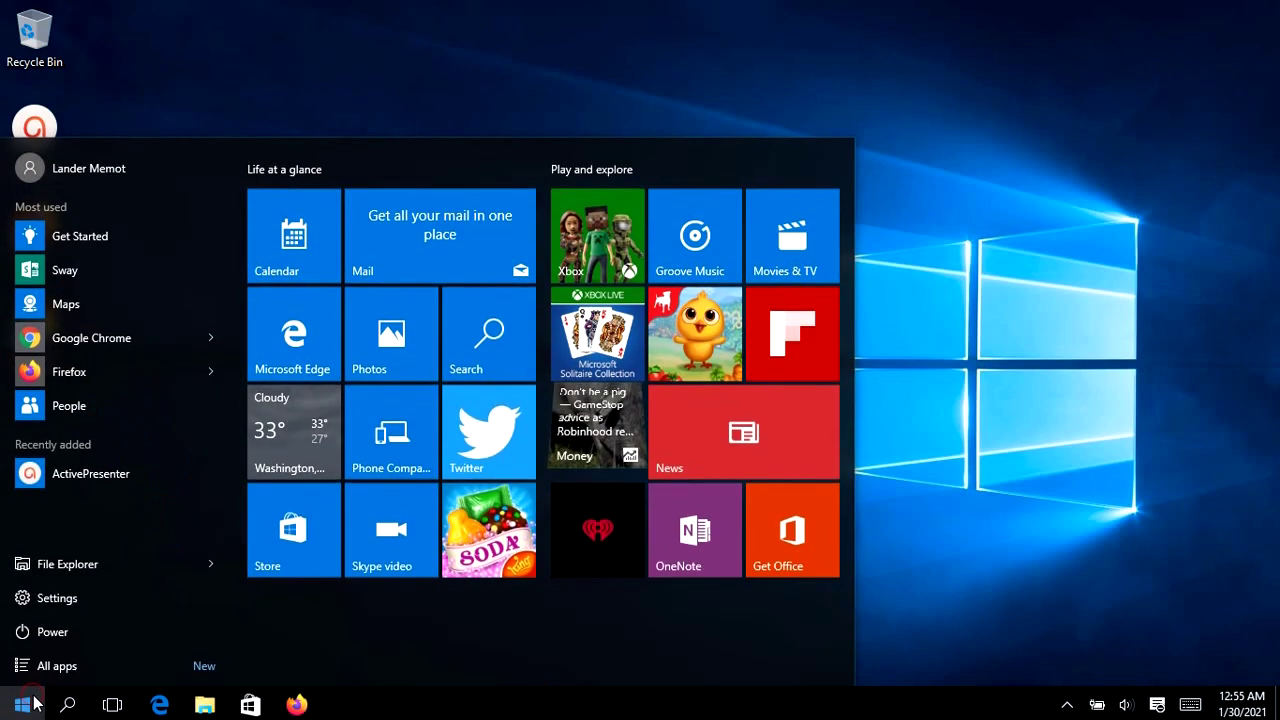
left_click(57, 602)
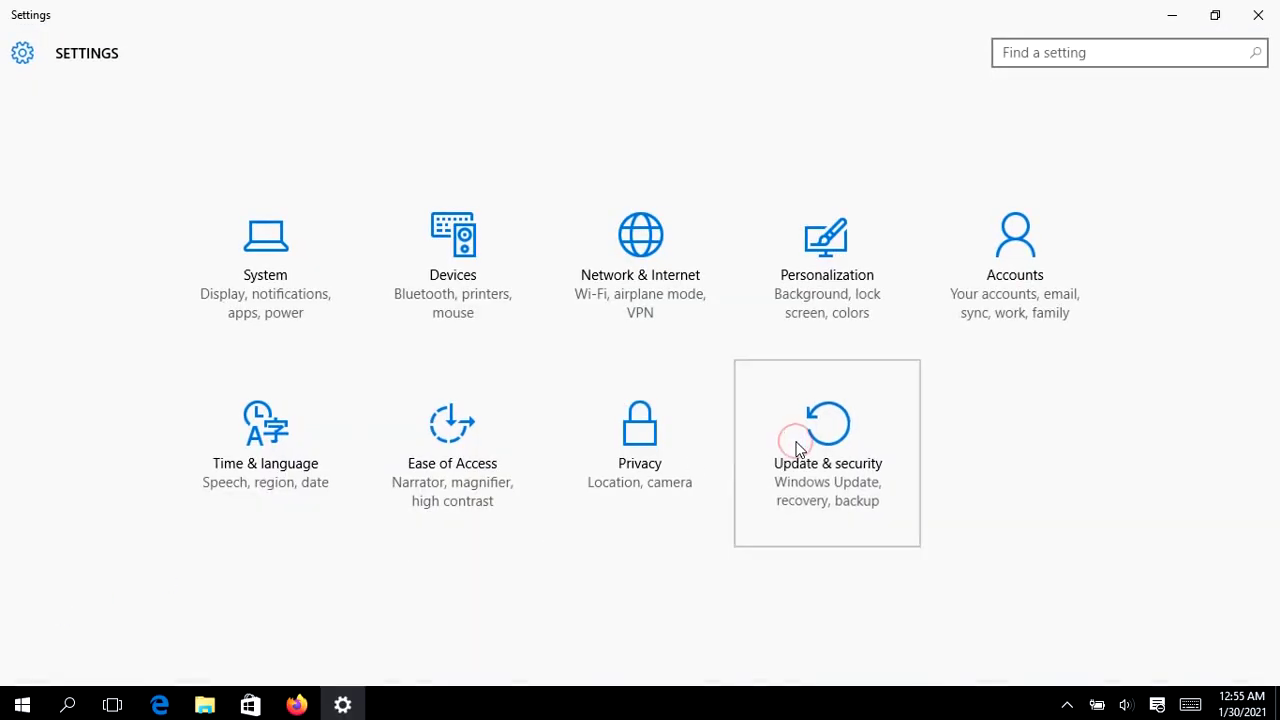
left_click(798, 450)
left_click(50, 212)
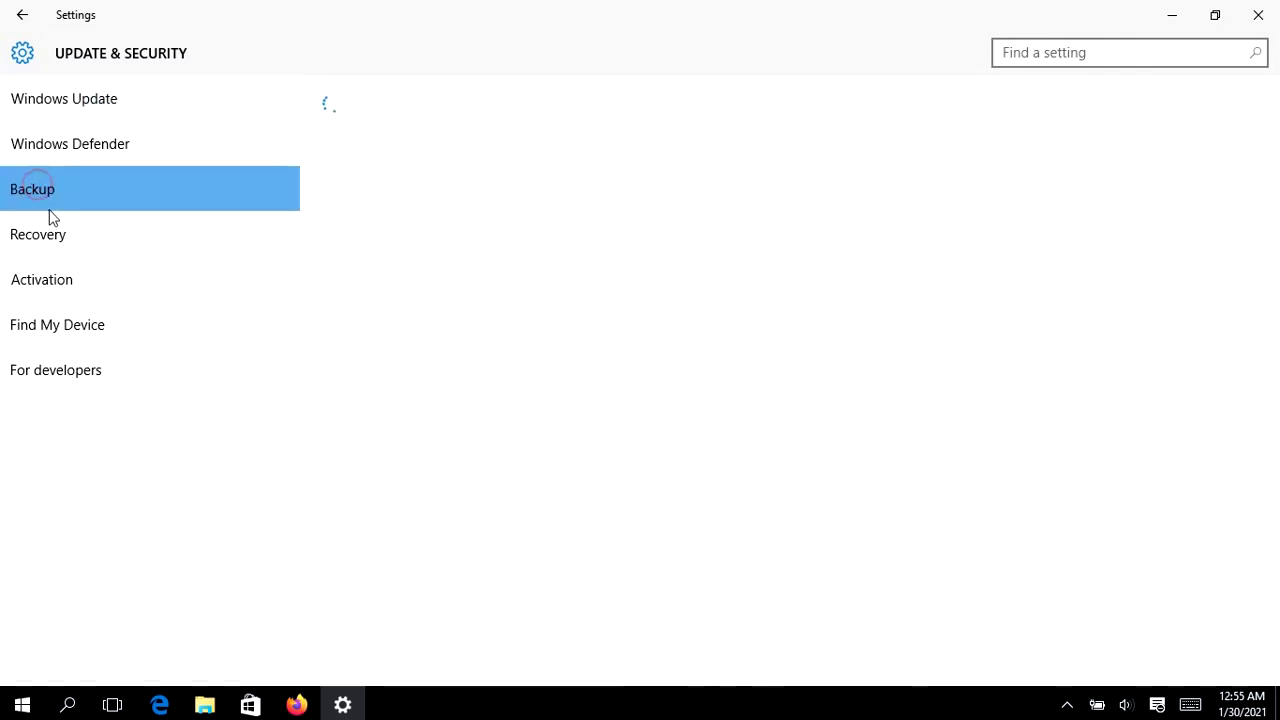
left_click(341, 225)
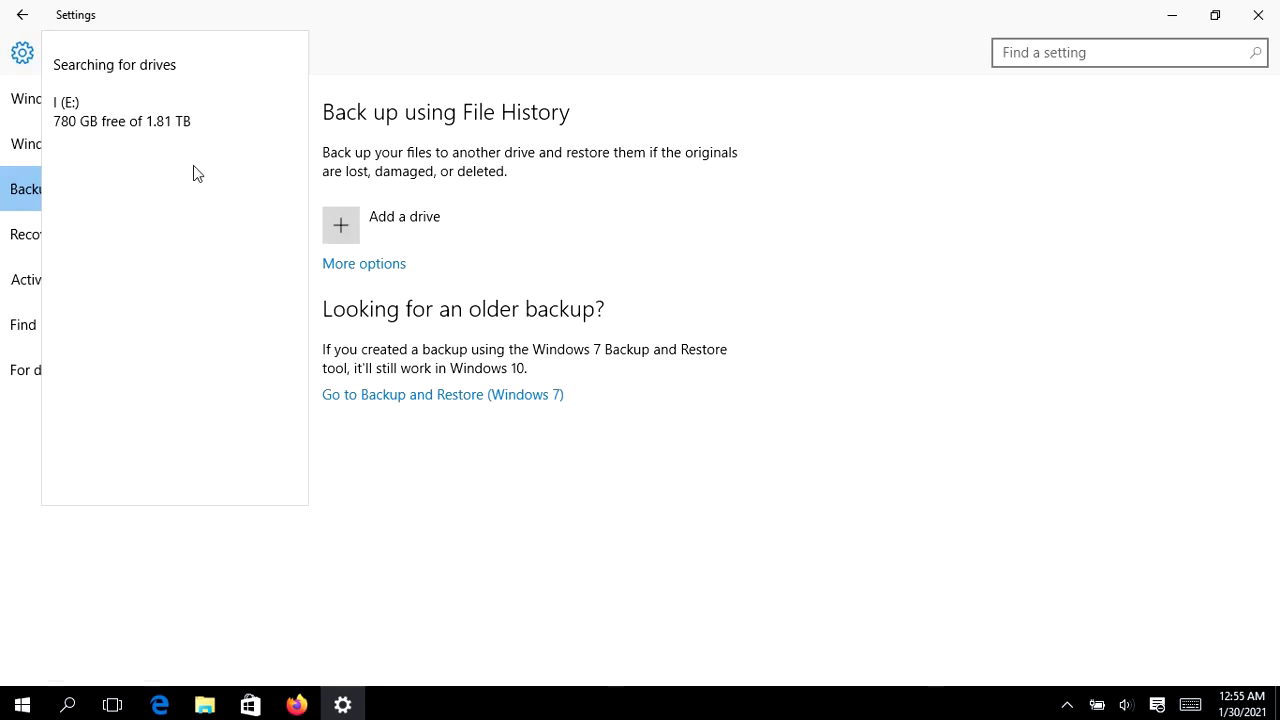
left_click(142, 121)
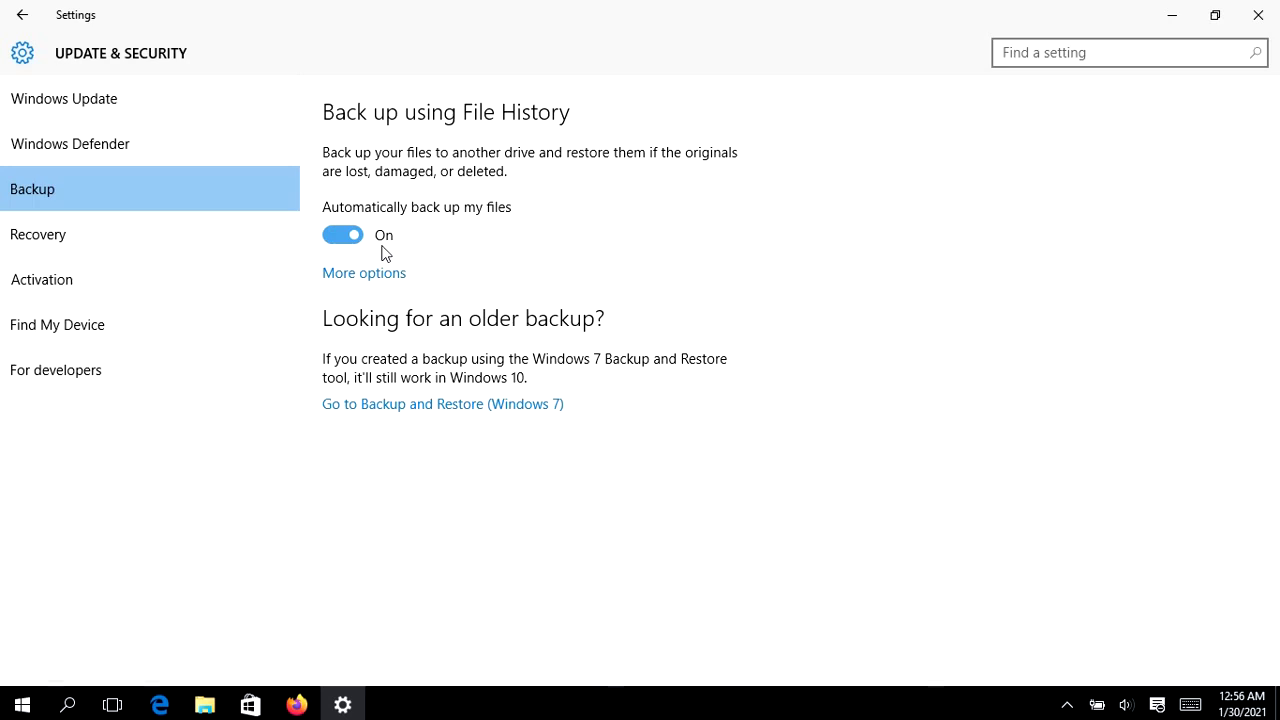
left_click(369, 276)
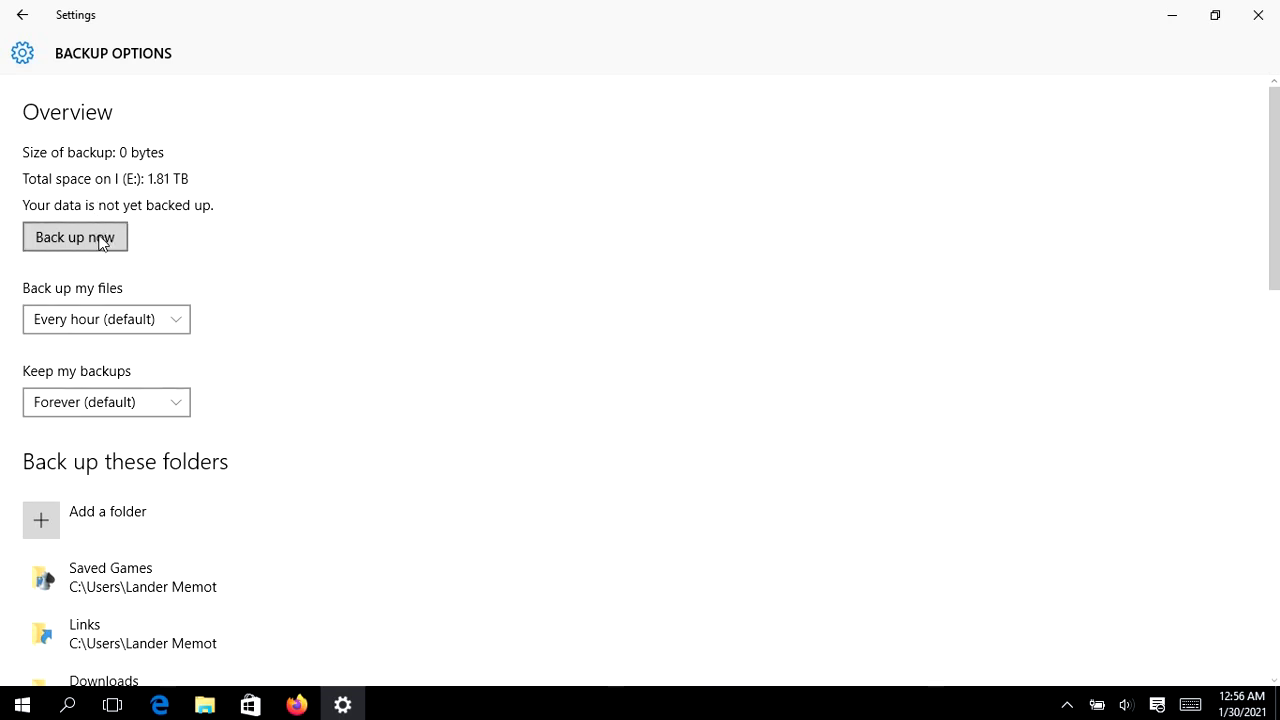
Set File History to back up files Daily and keep backups Forever
left_click(174, 320)
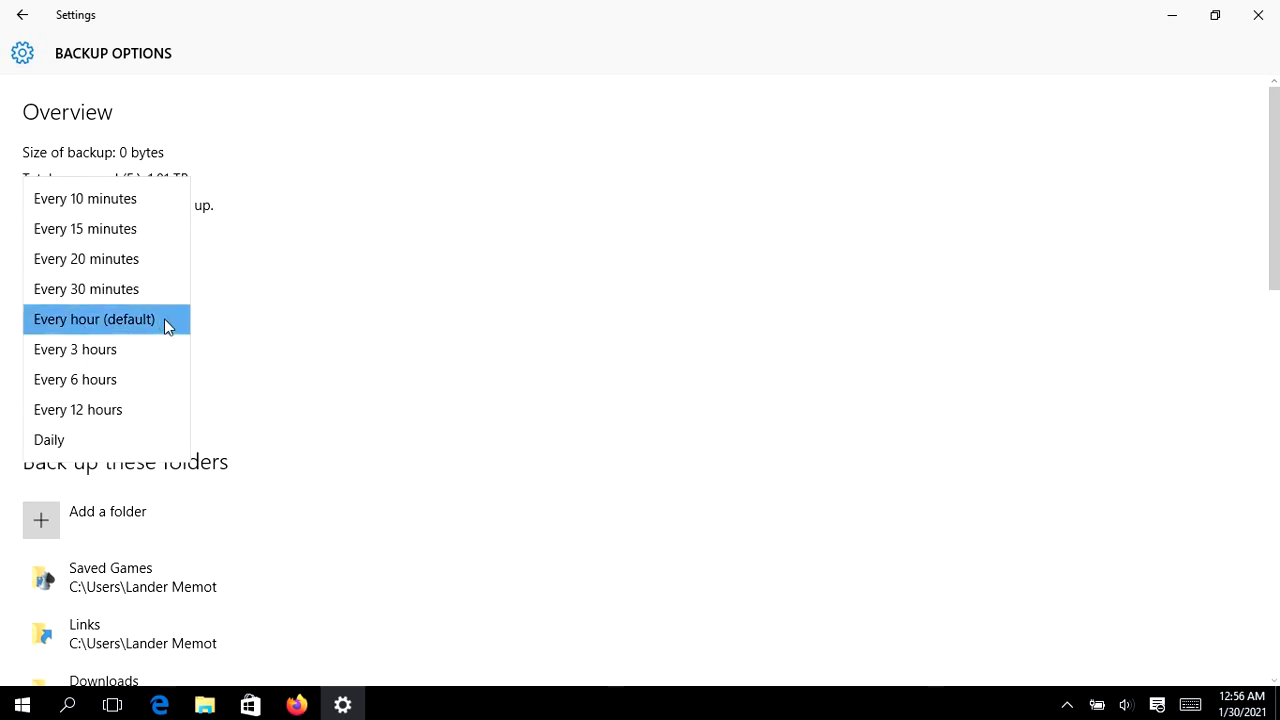
left_click(104, 448)
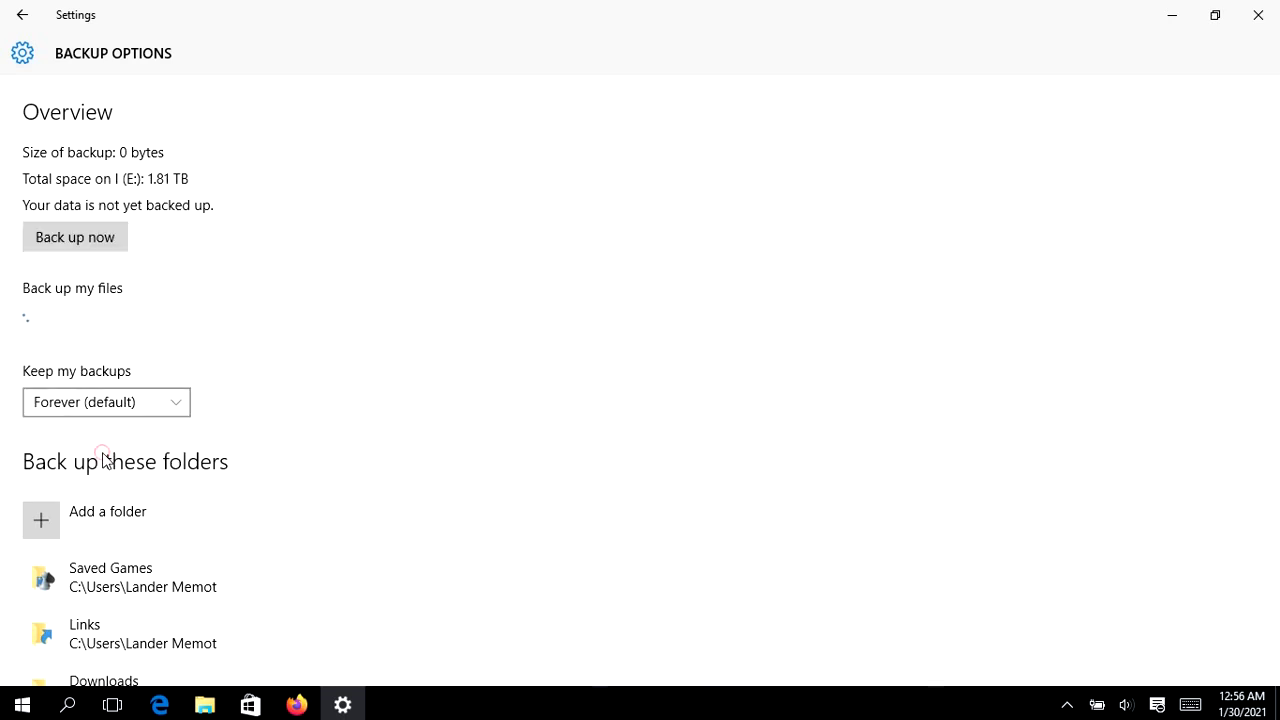
left_click(180, 414)
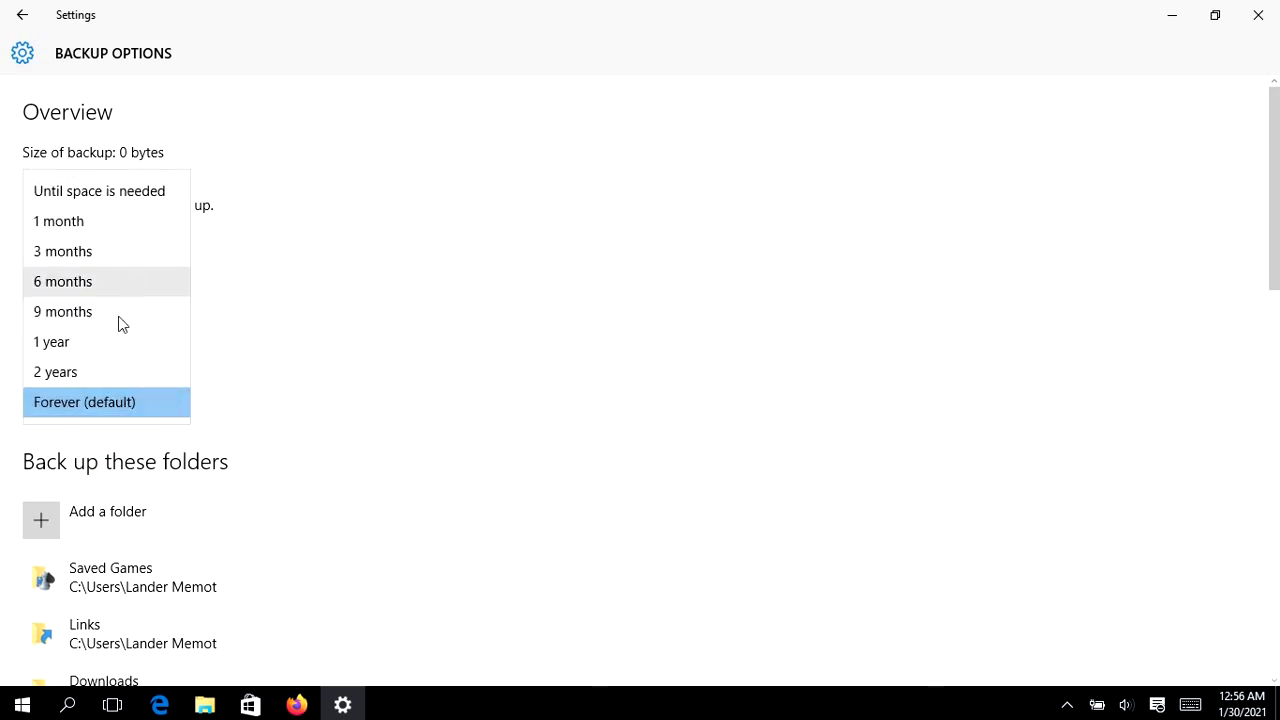
left_click(124, 400)
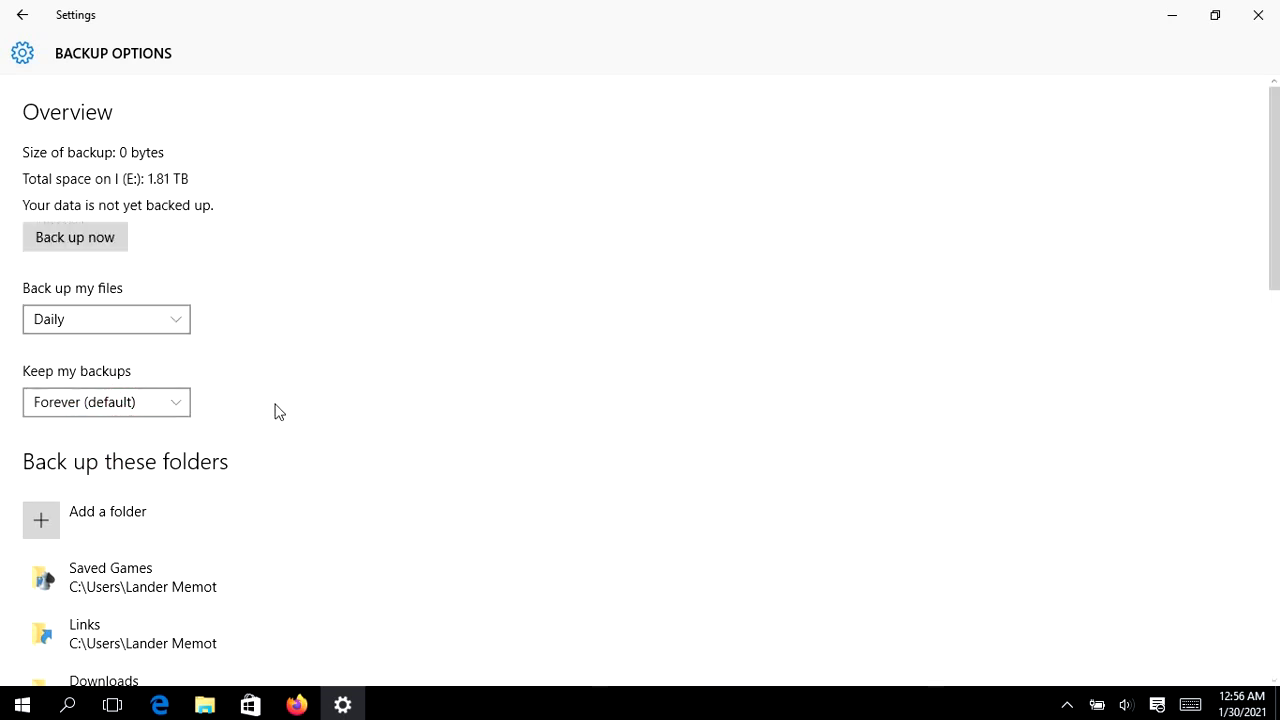
Exclude the Downloads folder from File History backups
scroll(276, 410, "down", 2)
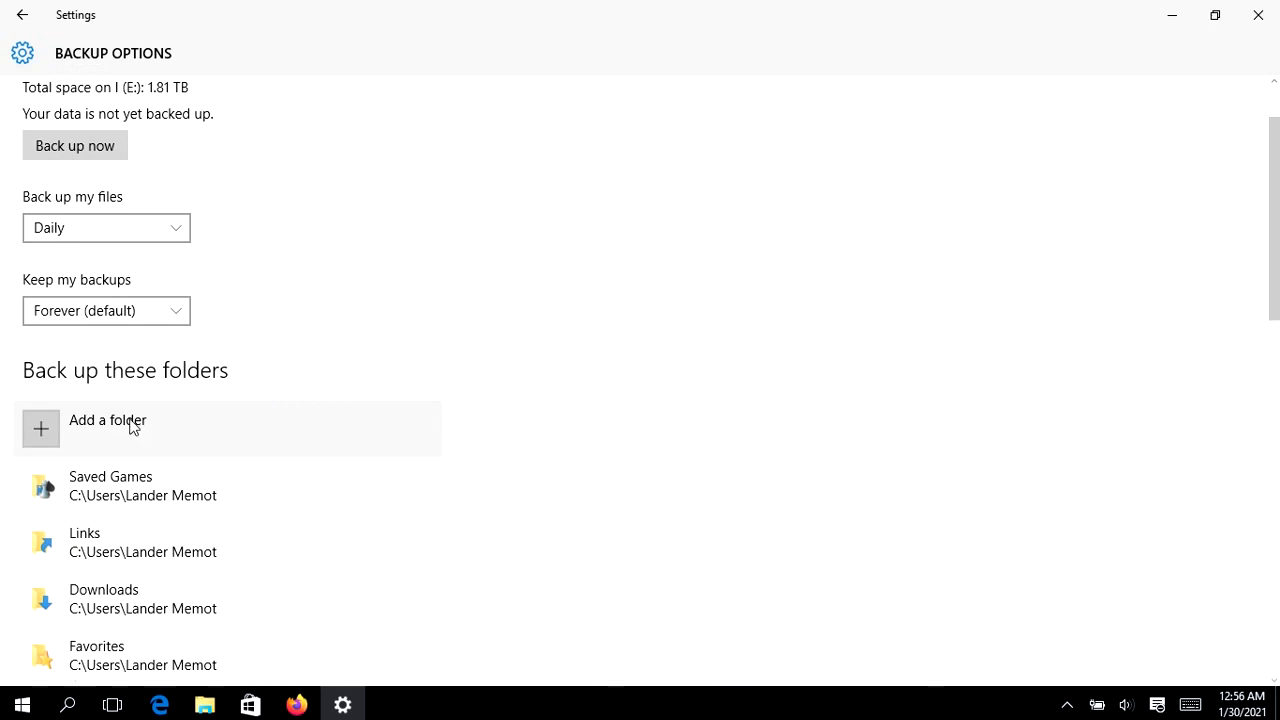
scroll(72, 434, "down", 15)
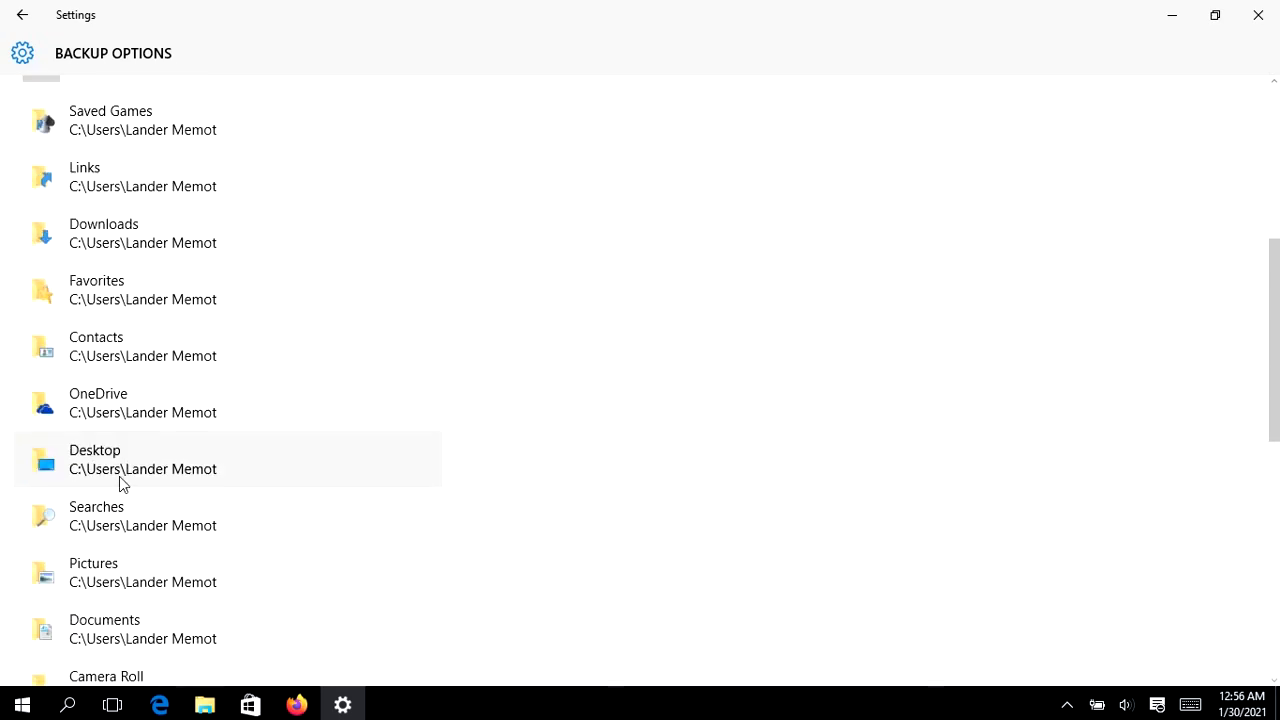
scroll(142, 502, "down", 1)
left_click(46, 517)
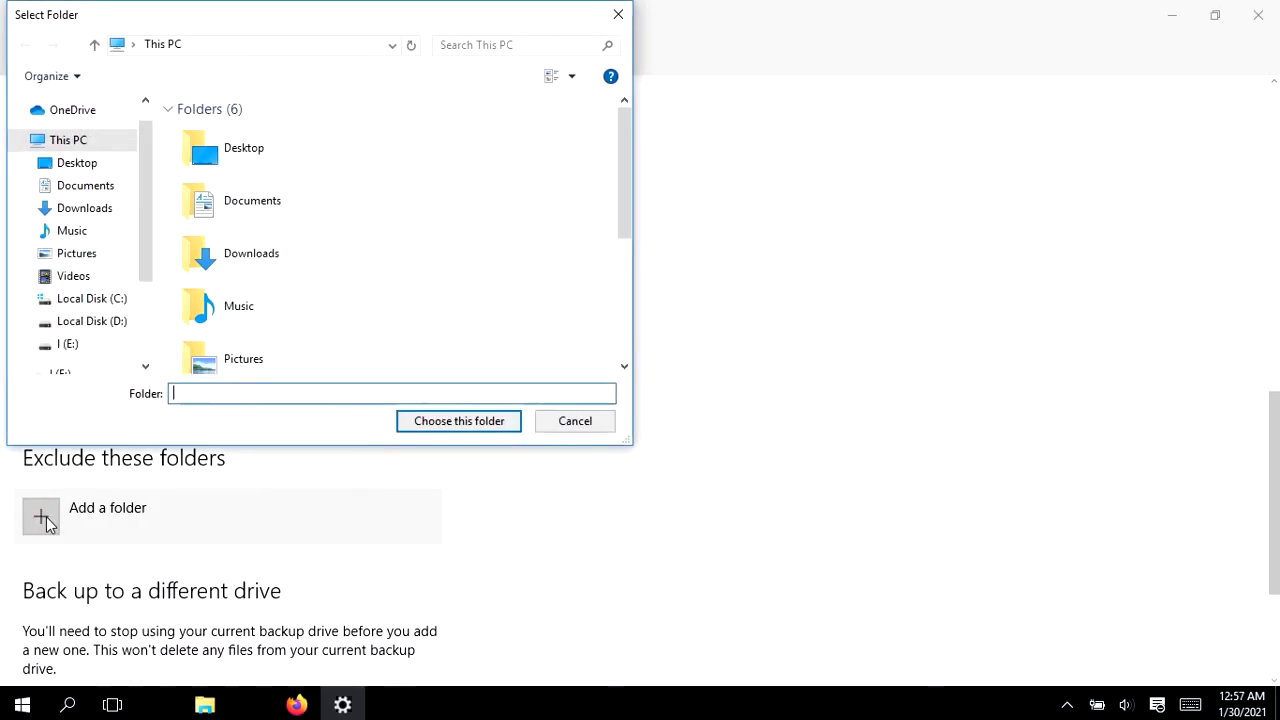
scroll(310, 287, "up", 3)
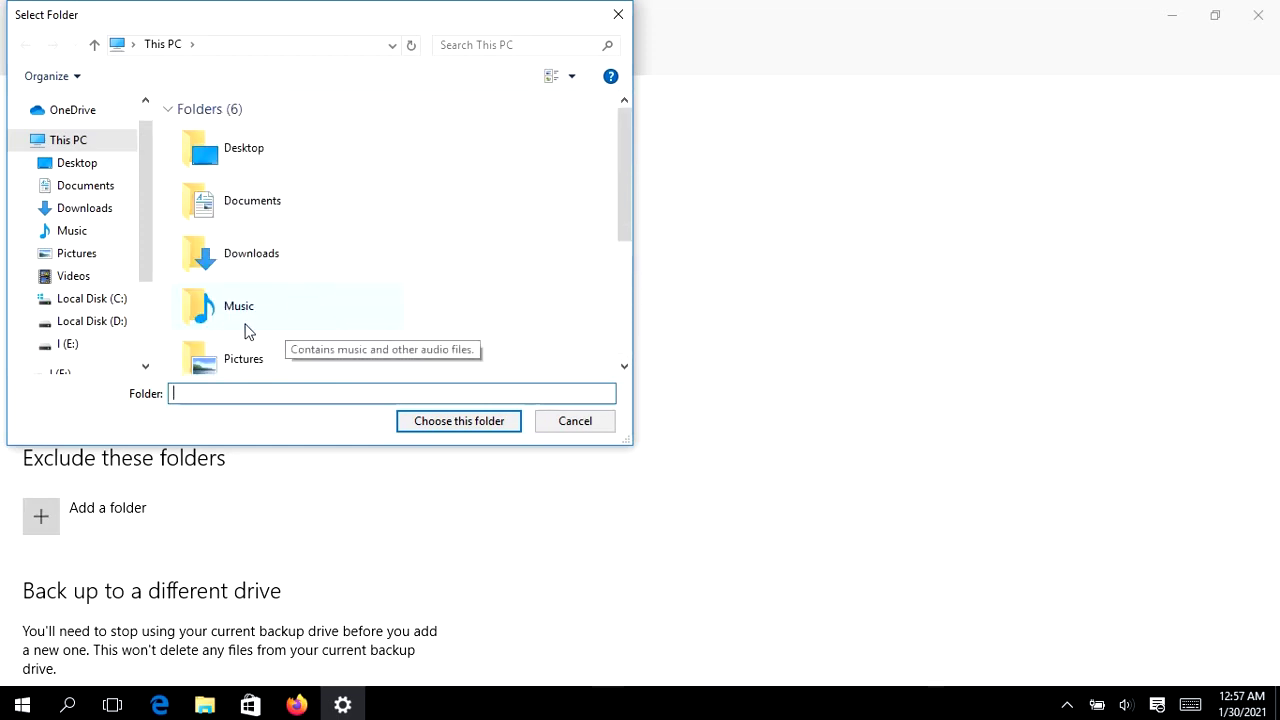
left_click(251, 253)
left_click(459, 421)
Run a backup right away, then minimize Settings to show the desktop
scroll(131, 457, "down", 20)
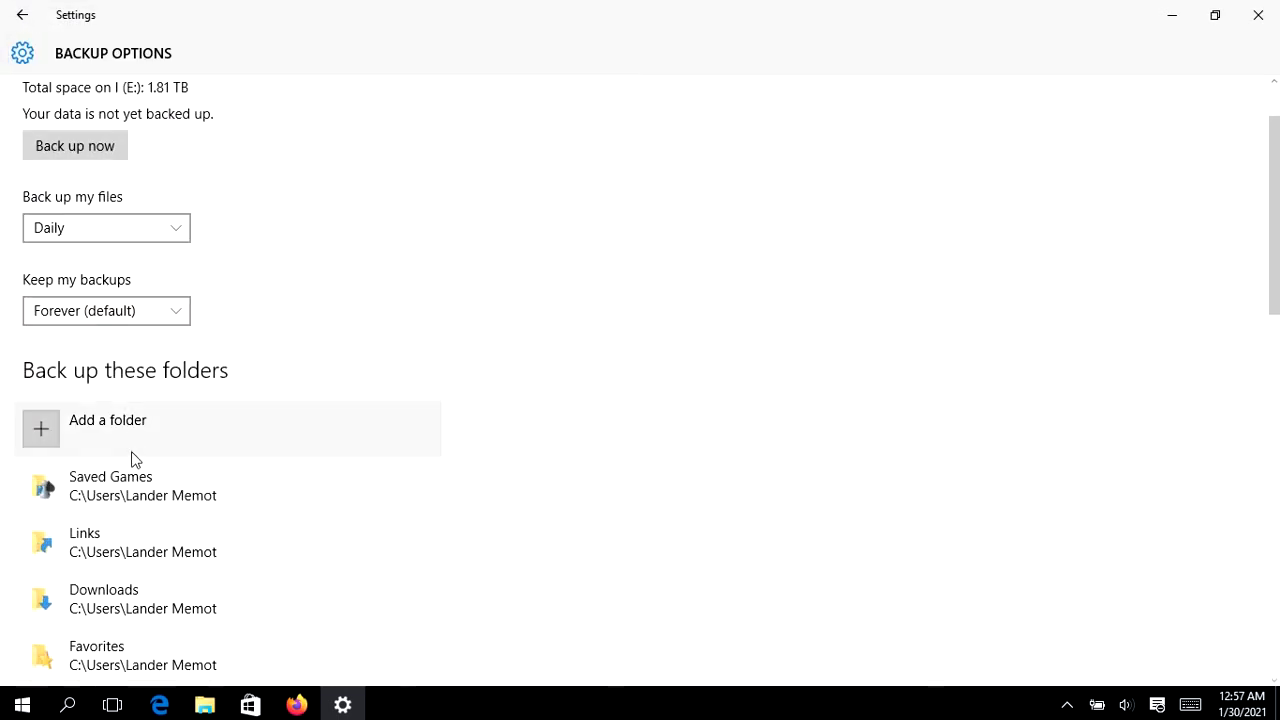
scroll(195, 412, "down", 1)
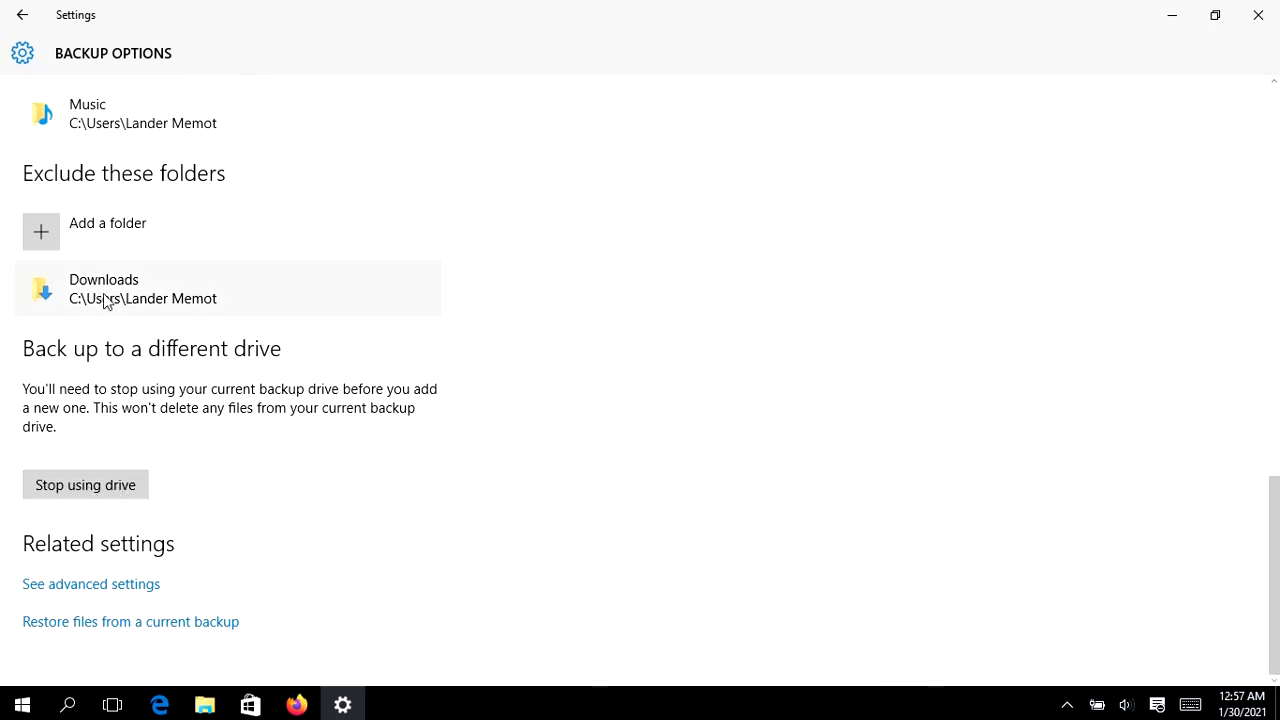
scroll(113, 316, "up", 10)
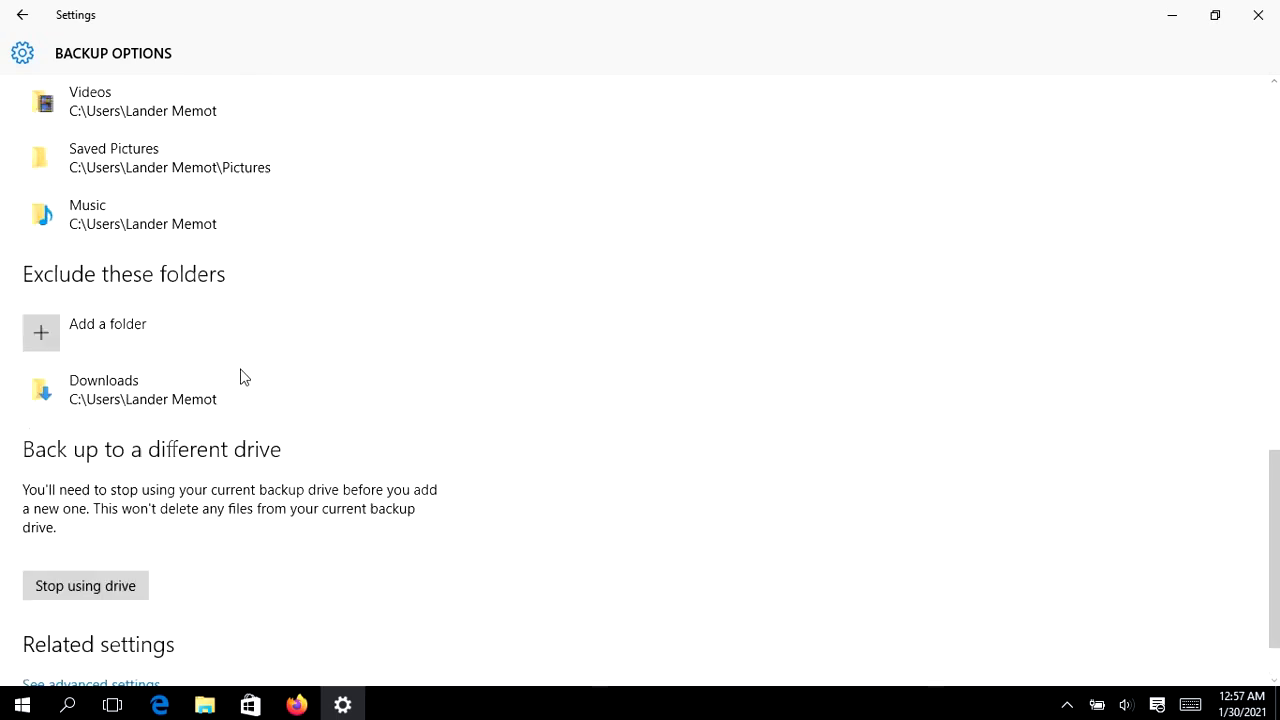
left_click(105, 244)
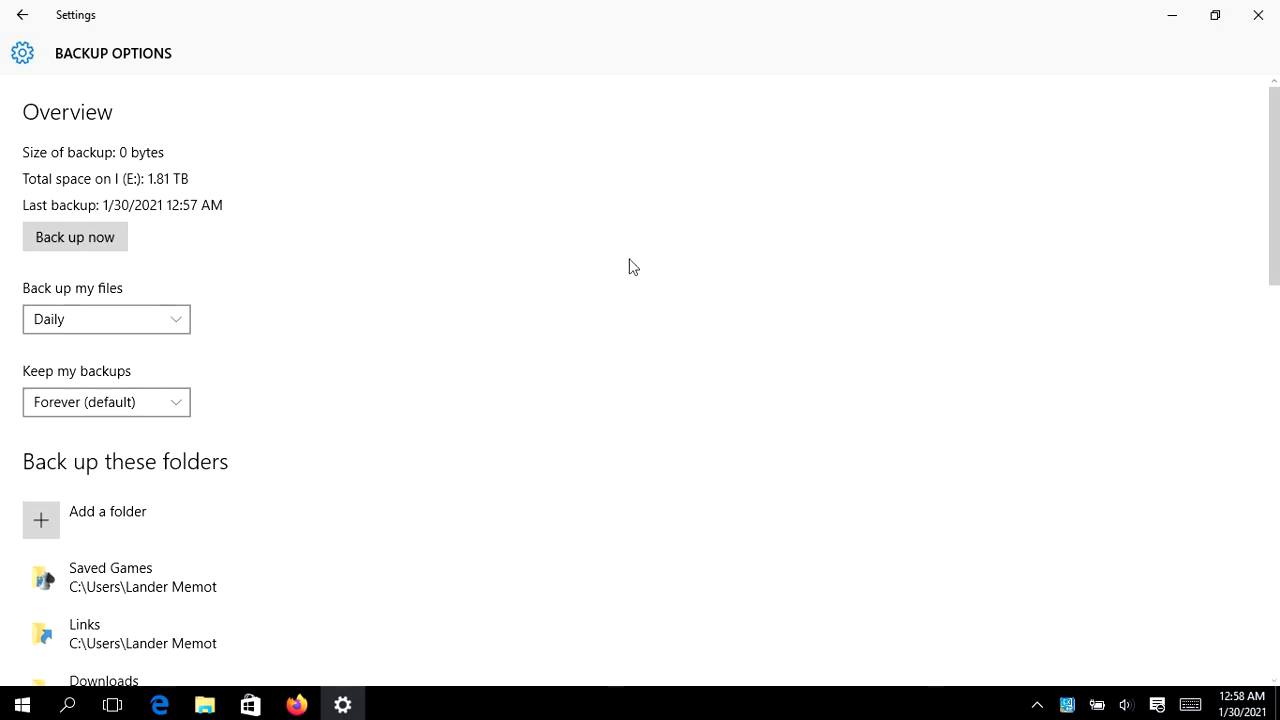
left_click(1172, 15)
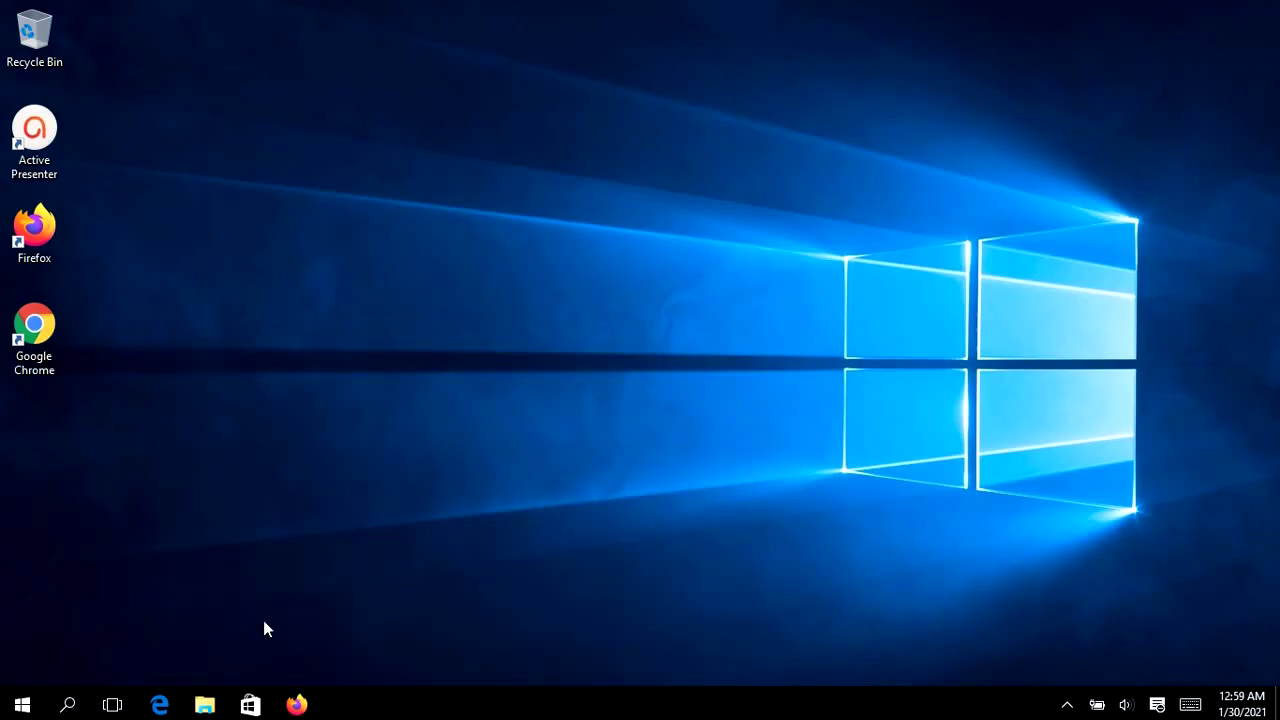
Search 'restore' and open File History's restore window showing the 12:57 AM backup
left_click(67, 705)
type("re")
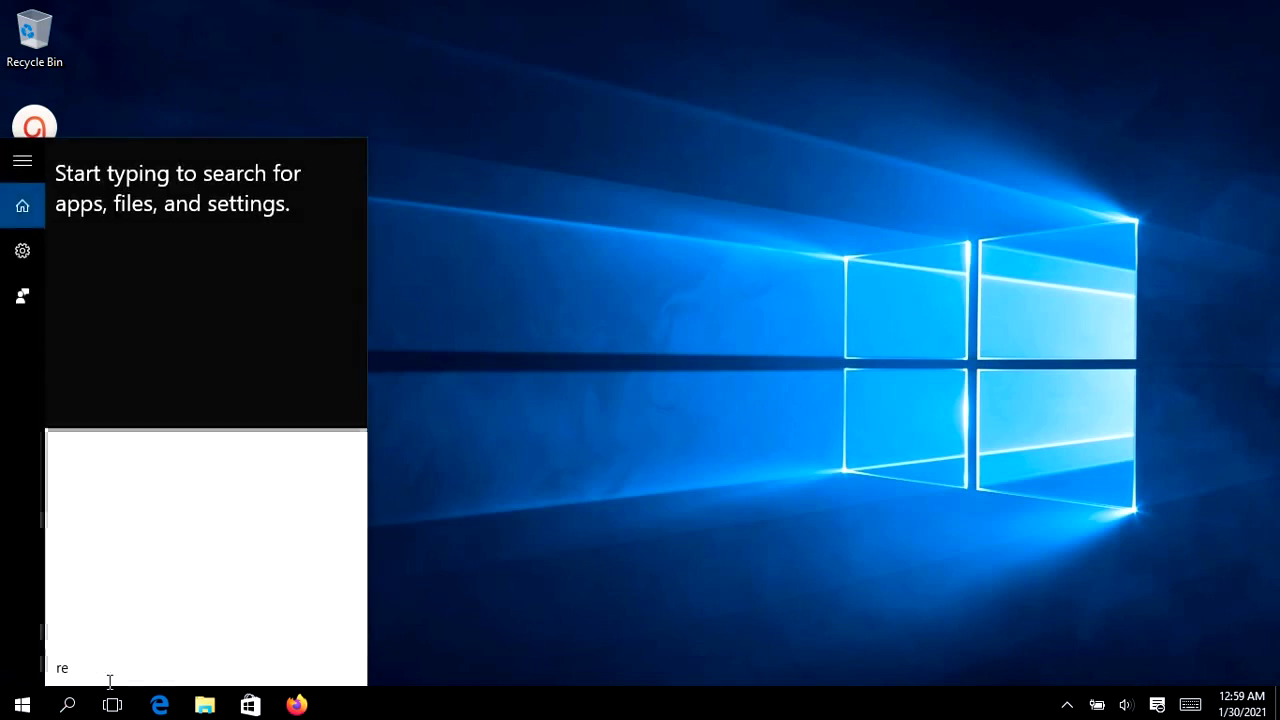
type("store")
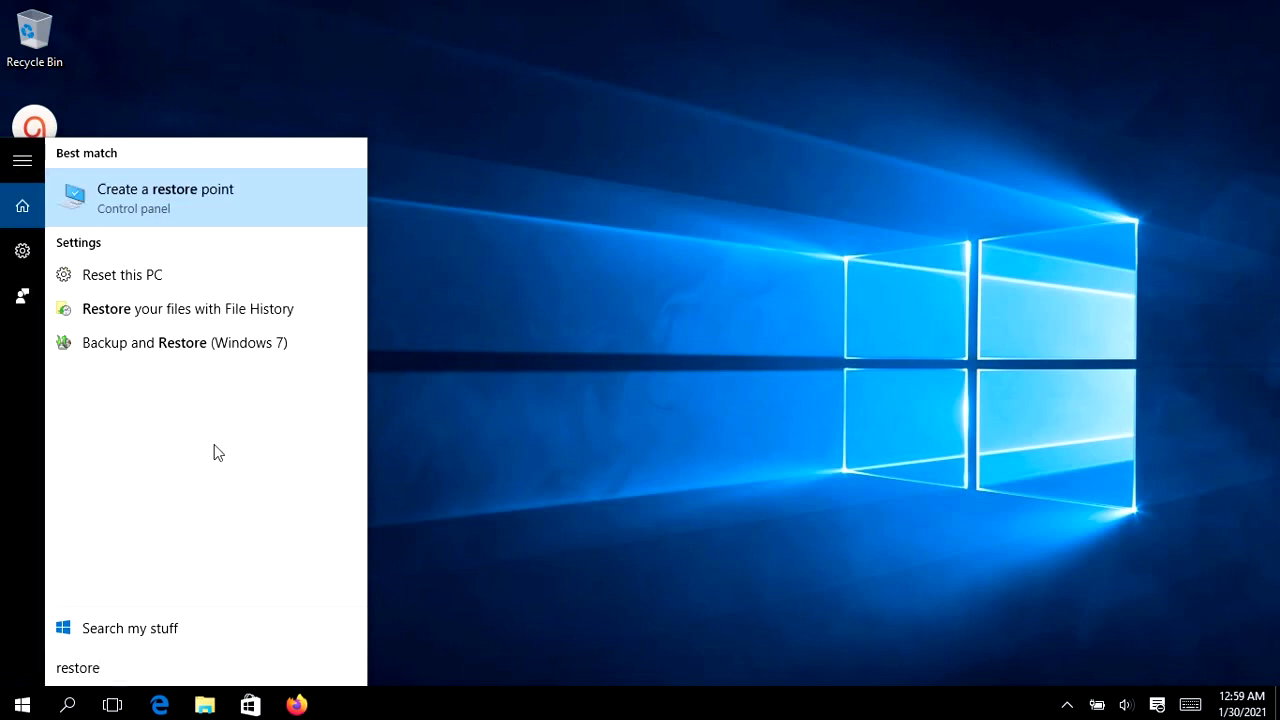
left_click(229, 308)
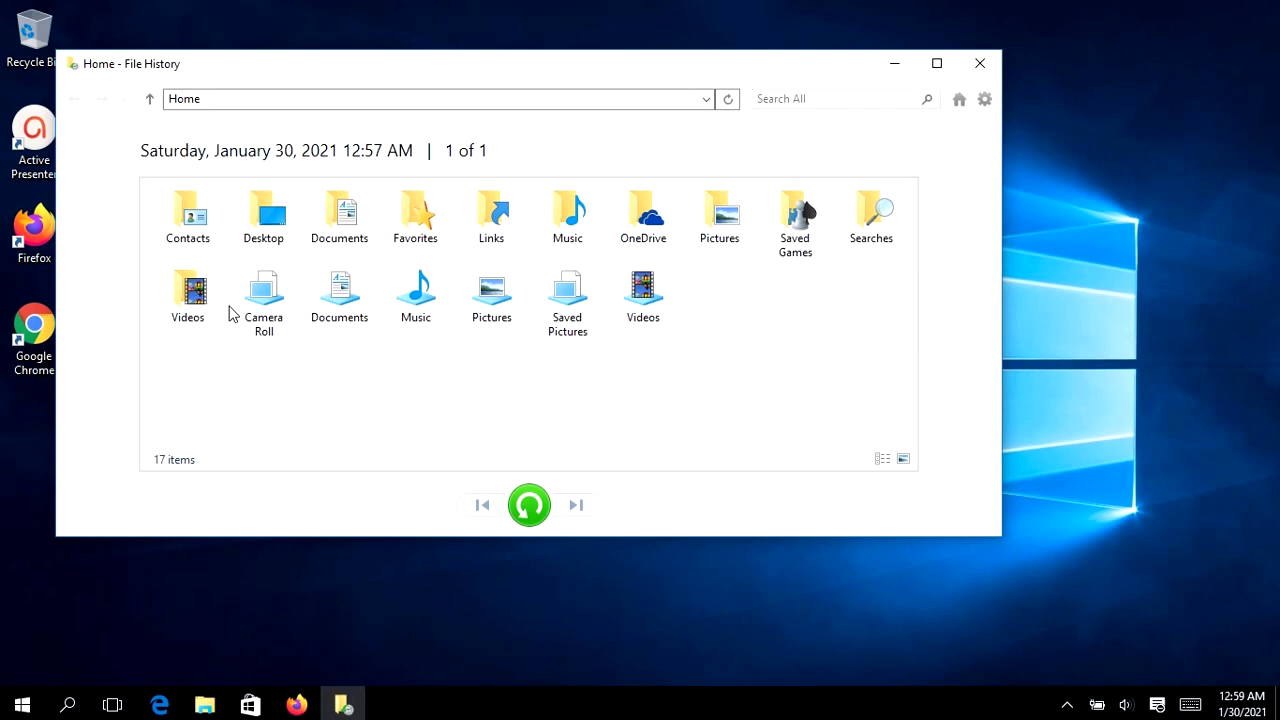
left_click(22, 705)
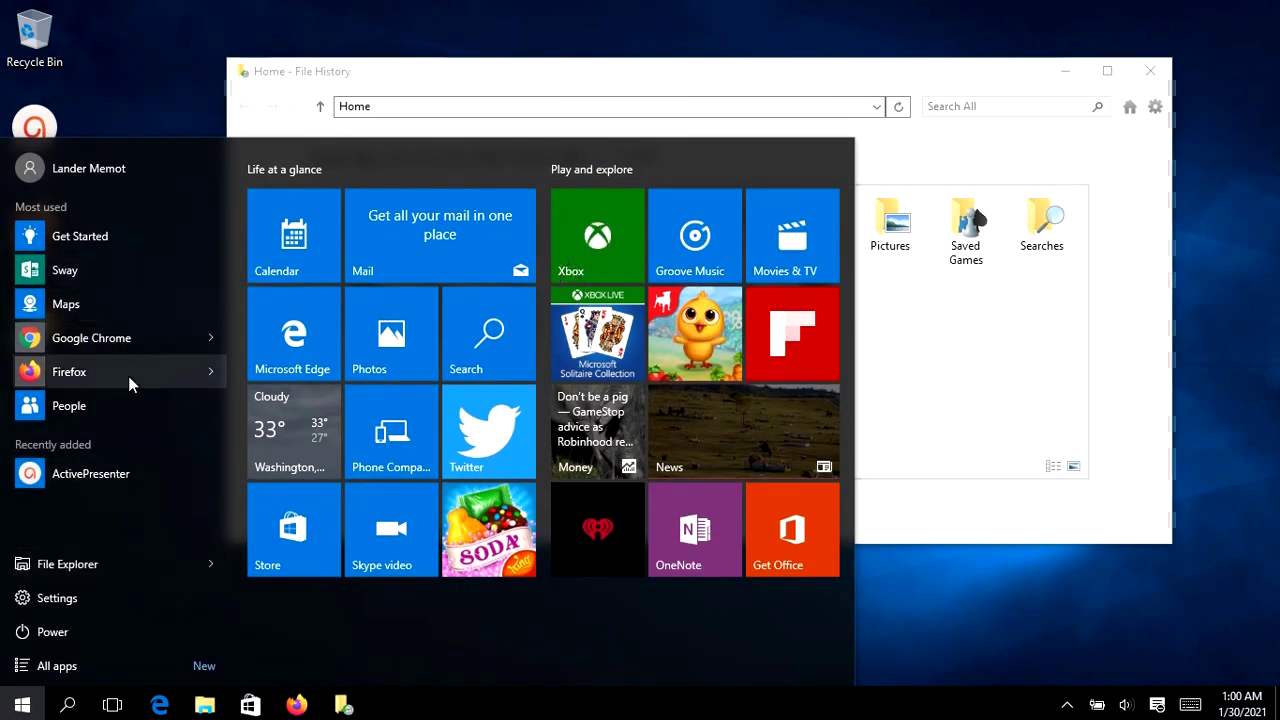
Delete the samp01 text file from the Documents folder in File Explorer
left_click(92, 560)
double_click(1020, 265)
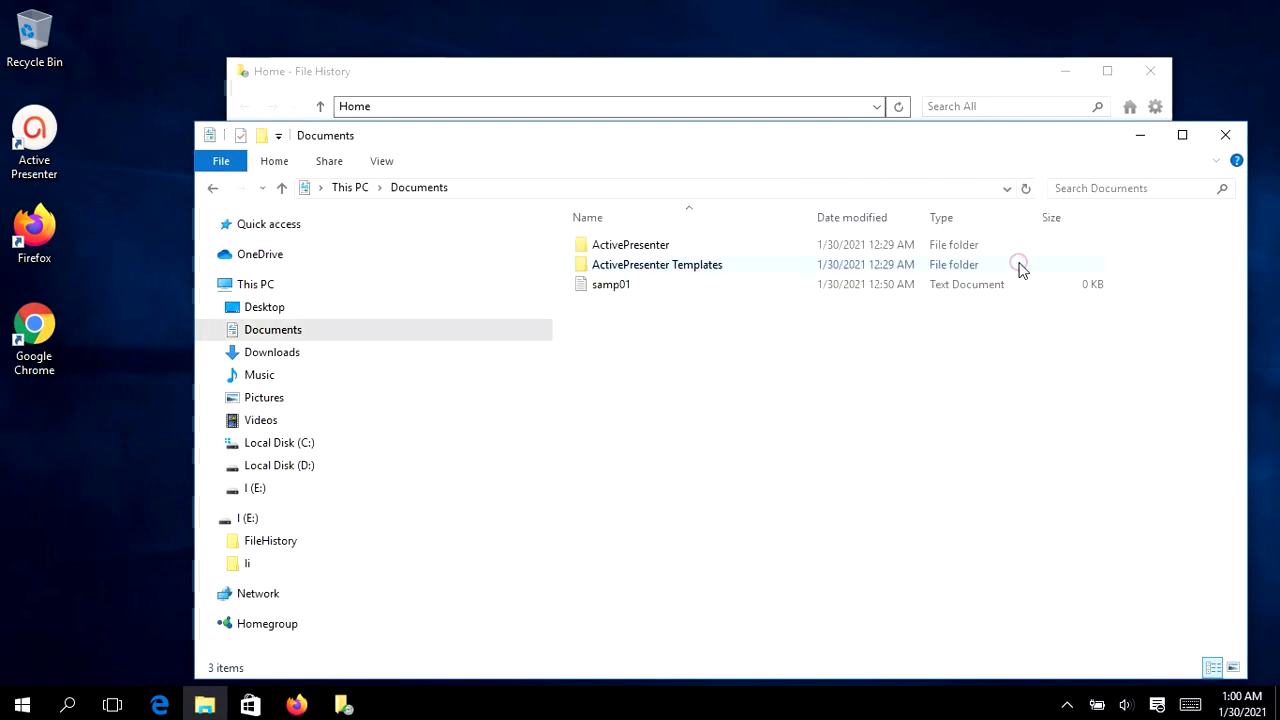
left_click(960, 284)
key("Delete")
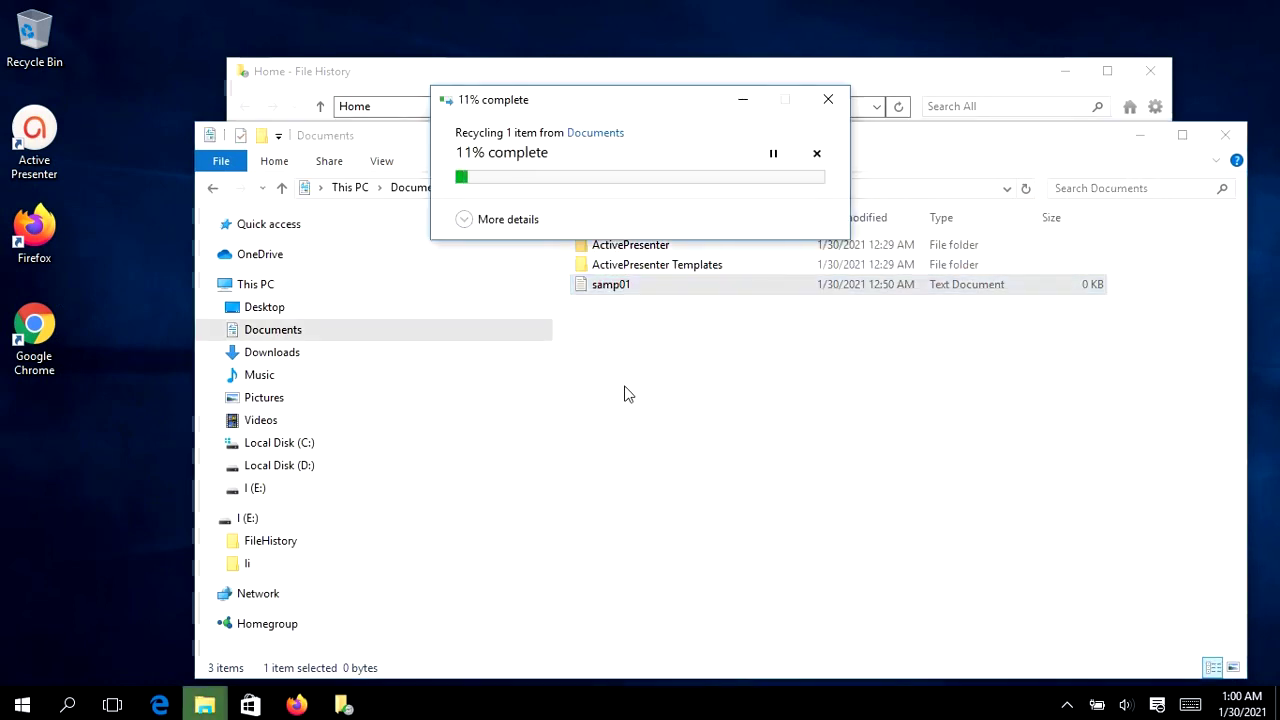
Permanently delete samp01 from the Recycle Bin and return to File History
double_click(34, 35)
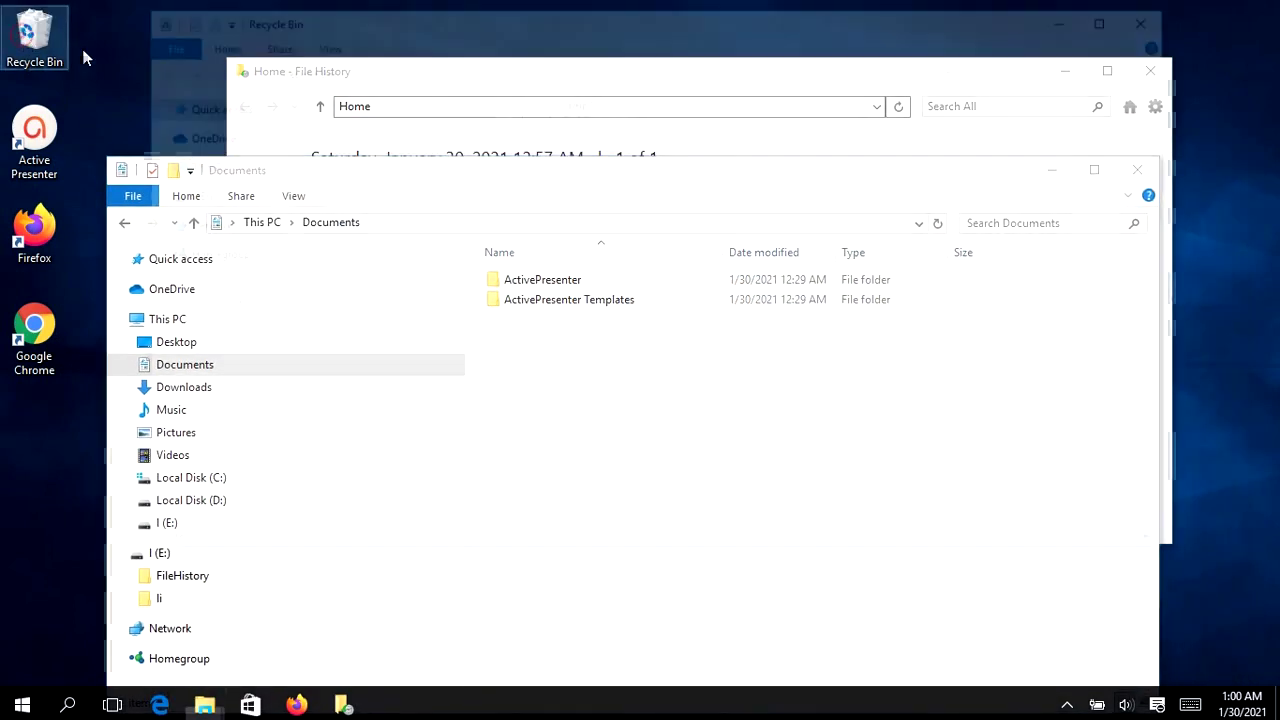
left_click(570, 118)
key("Delete")
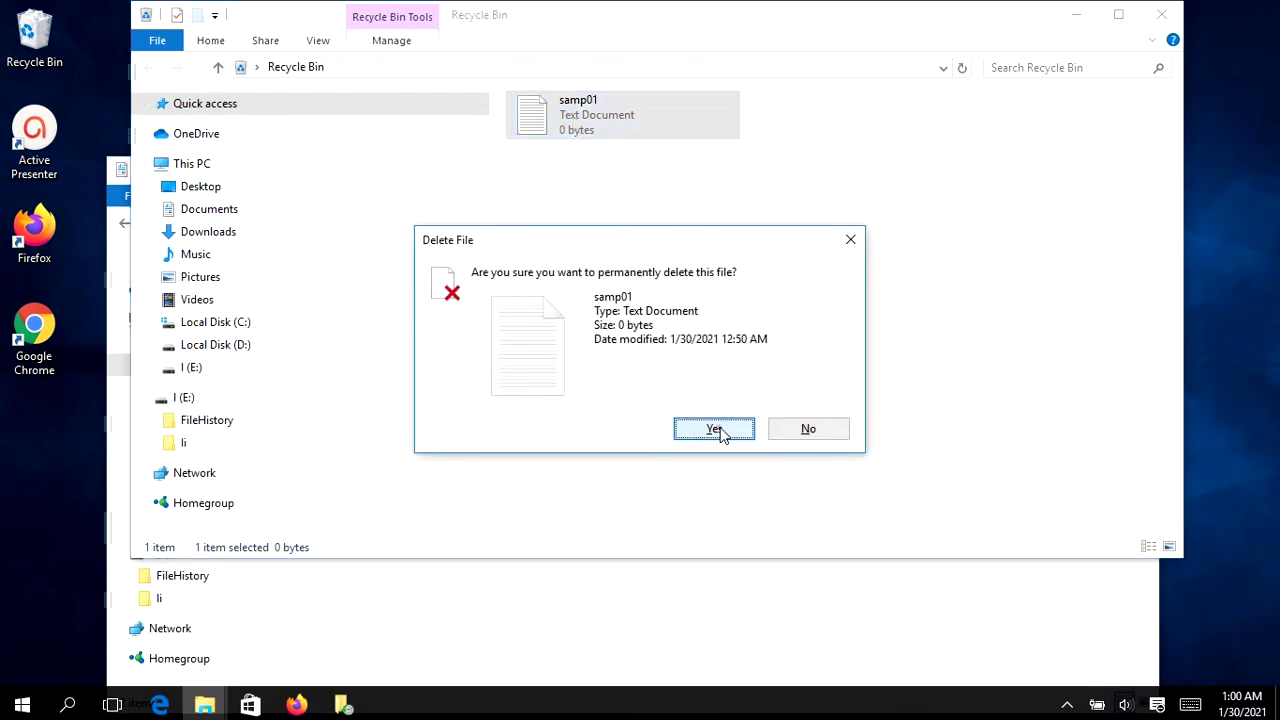
left_click(714, 428)
left_click(1161, 14)
left_click(823, 90)
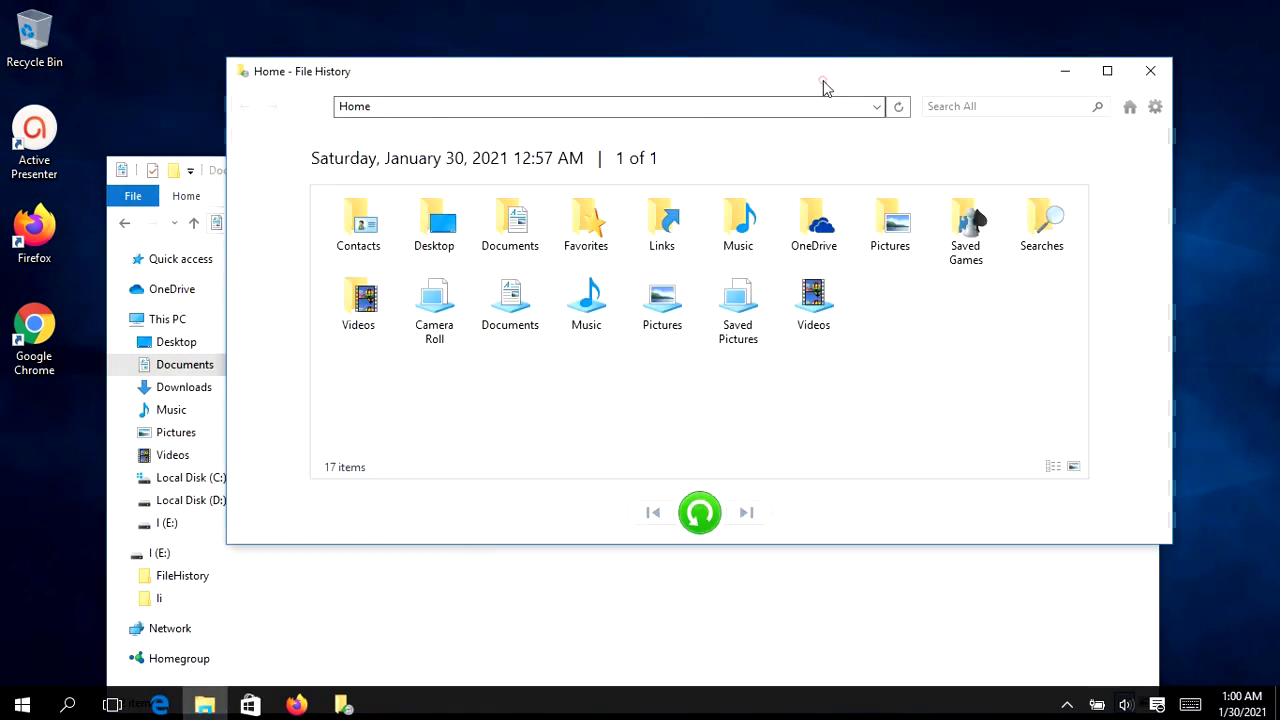
Restore the backed-up Documents folder to its original location
left_click(525, 226)
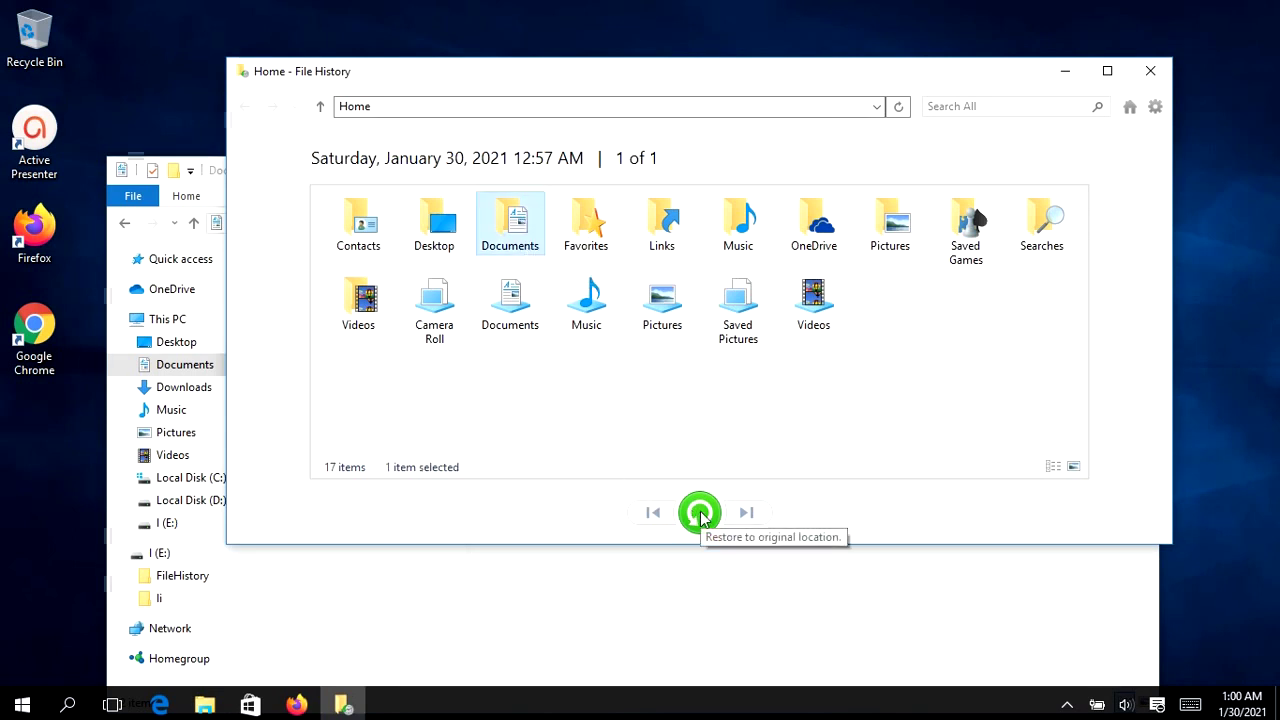
left_click(700, 514)
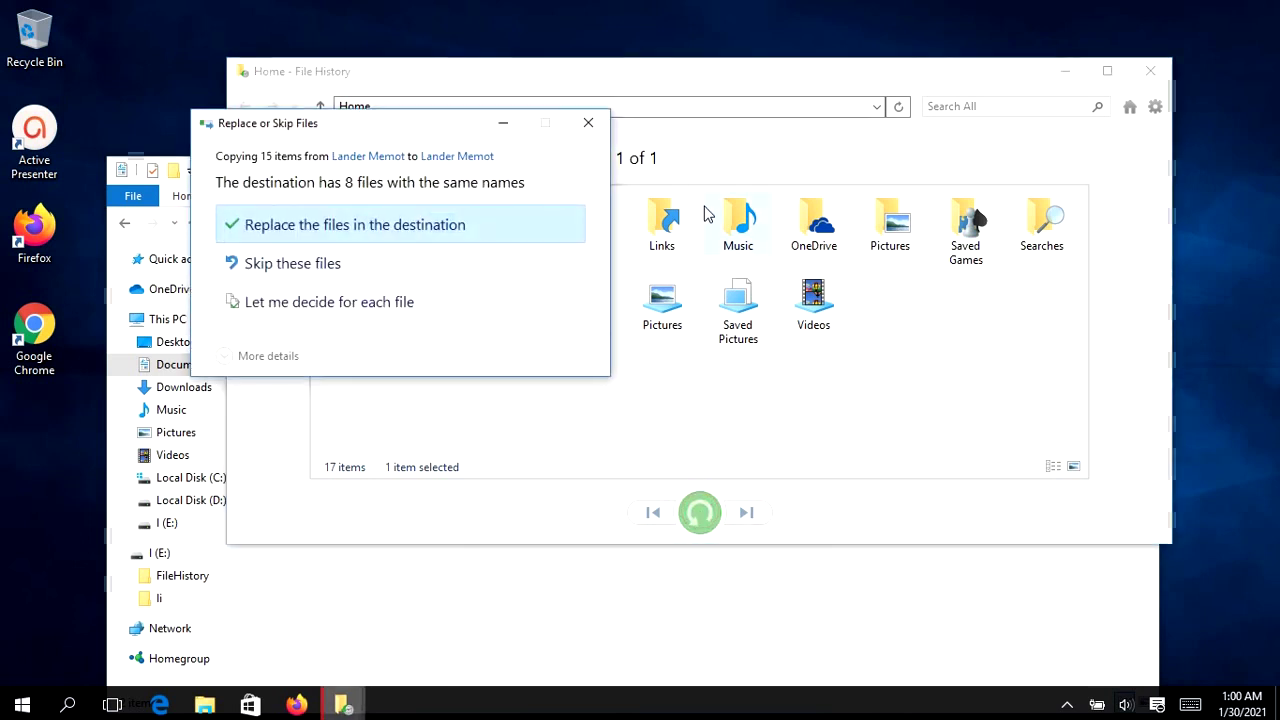
Replace the 8 same-named destination files with the backed-up versions
left_click(370, 226)
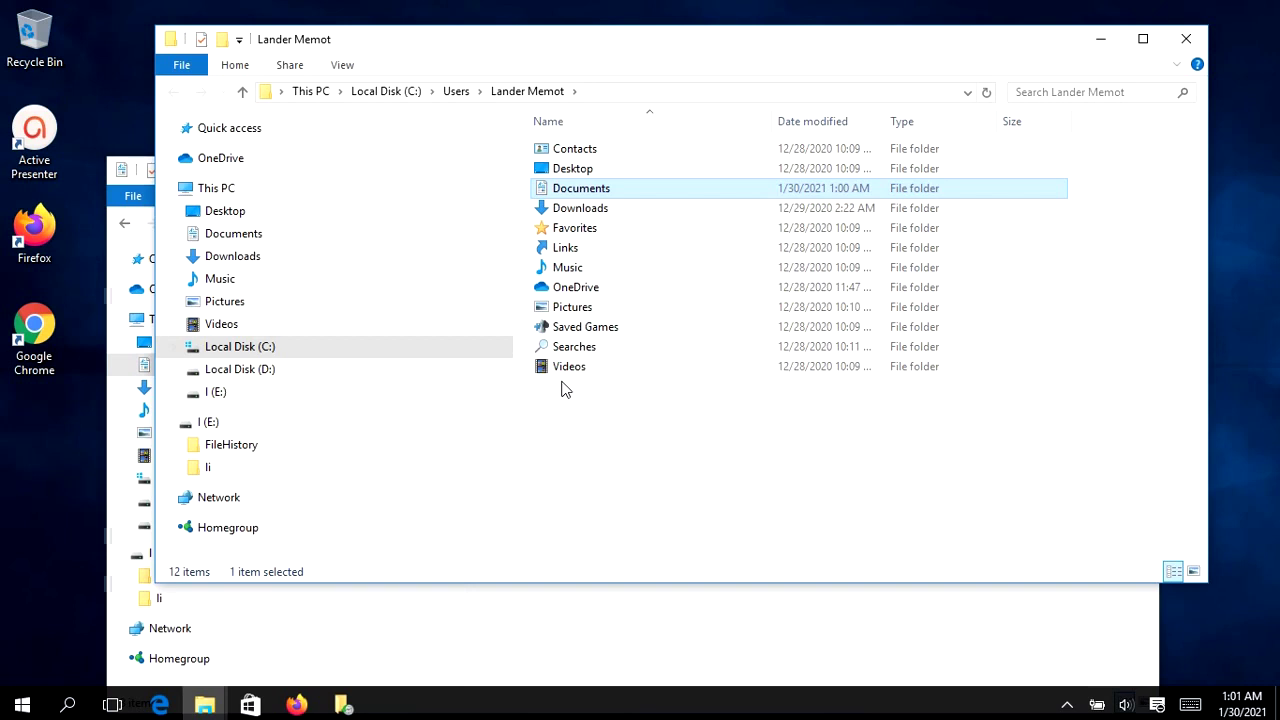
Refresh Documents to confirm samp01 is restored, then close the folder window
double_click(578, 196)
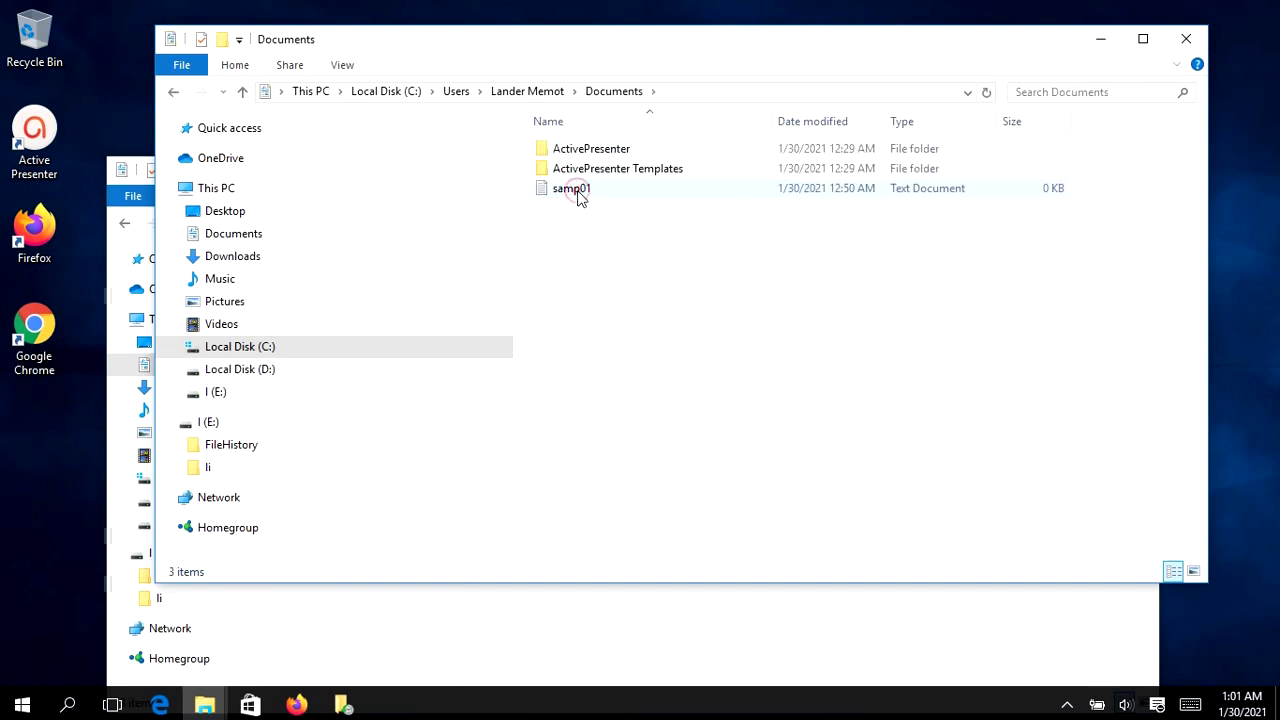
left_click(1186, 38)
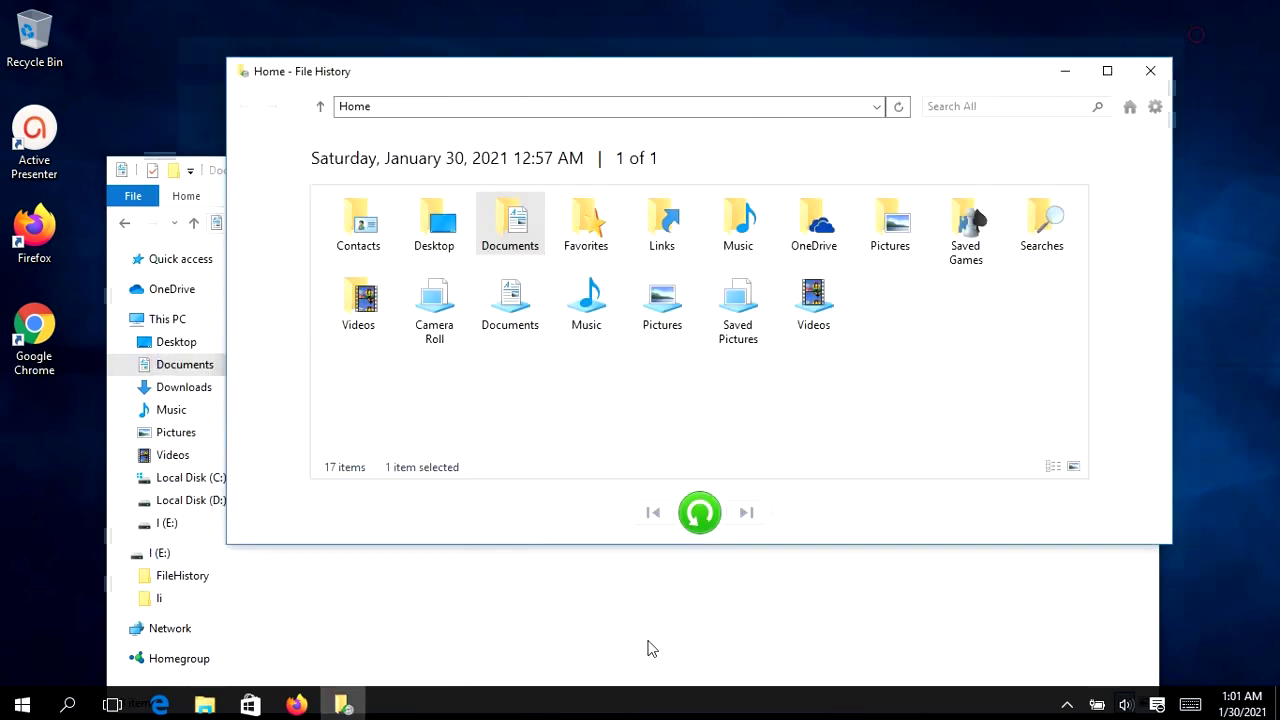
left_click(625, 655)
right_click(597, 448)
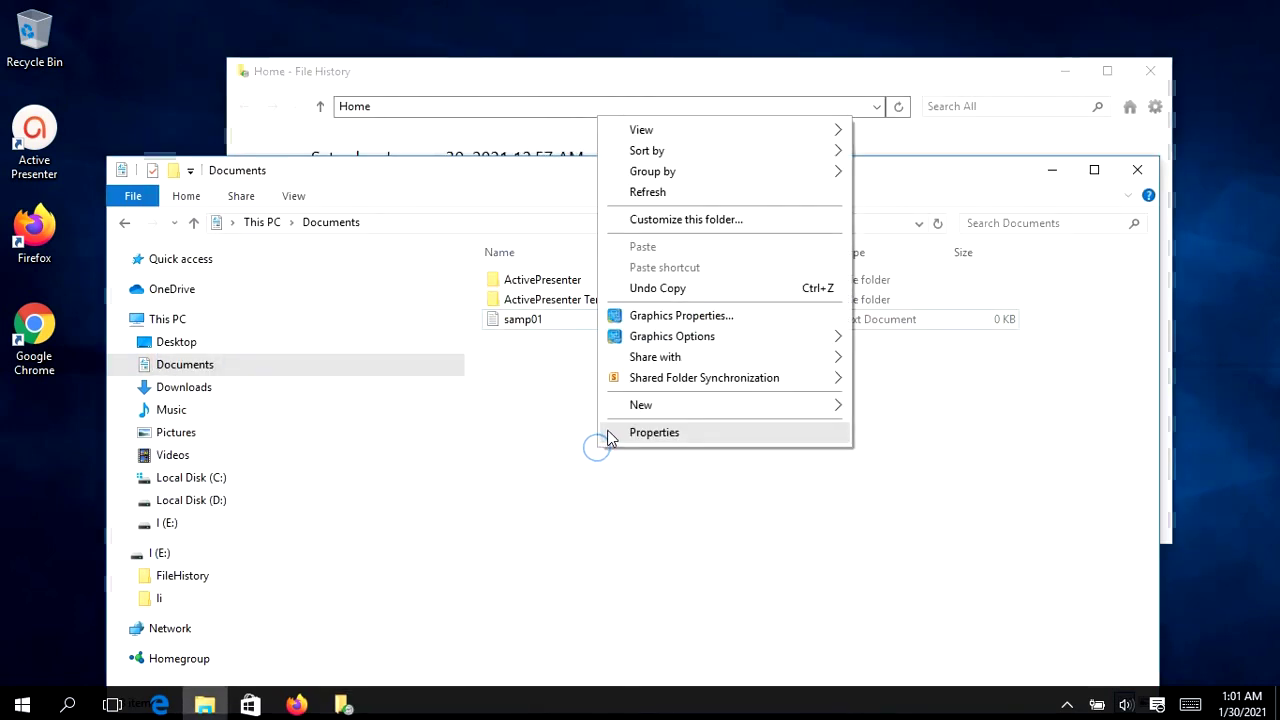
left_click(685, 191)
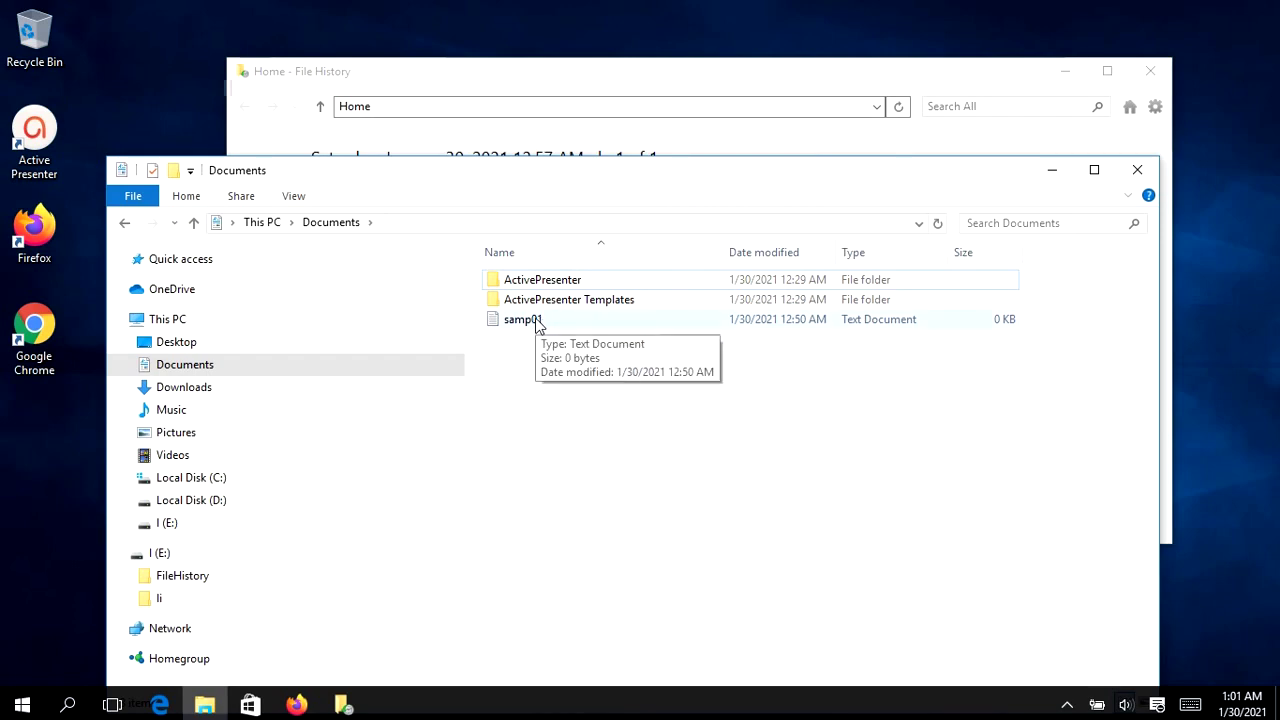
left_click(1137, 170)
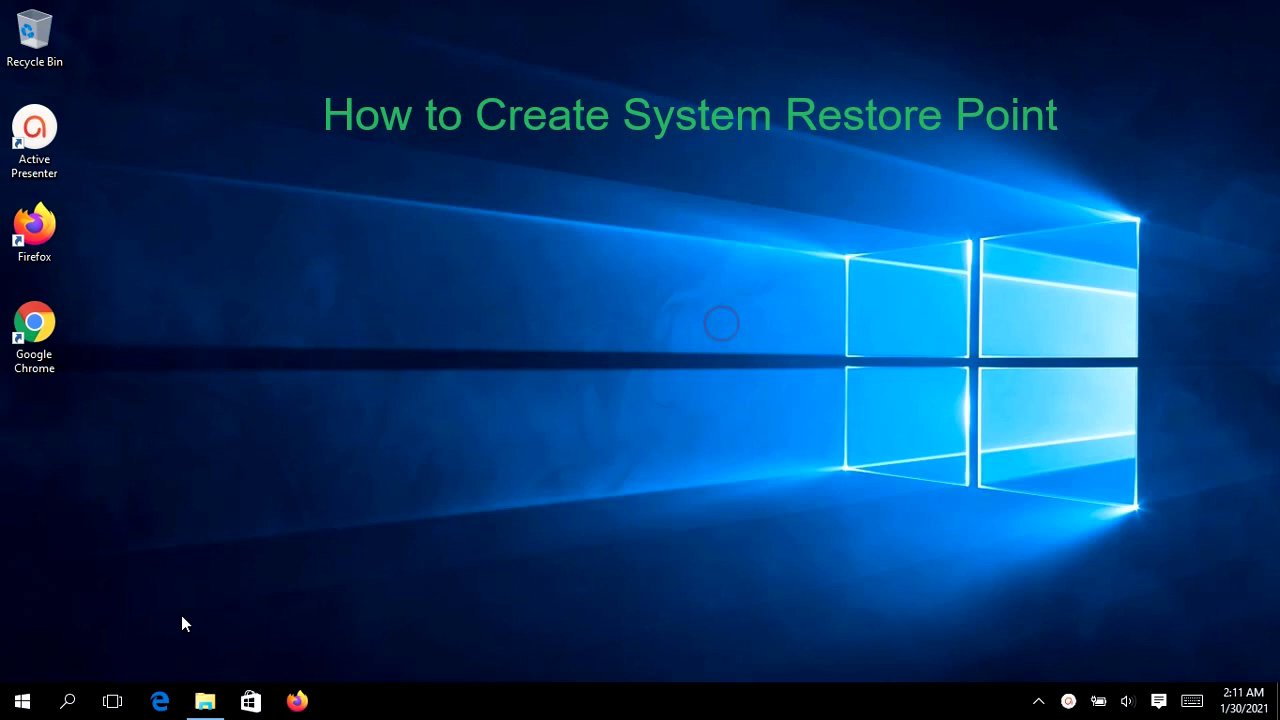
Lower Local Disk (C:) maximum restore-point usage to 7% (10.25 GB)
left_click(66, 700)
type("res")
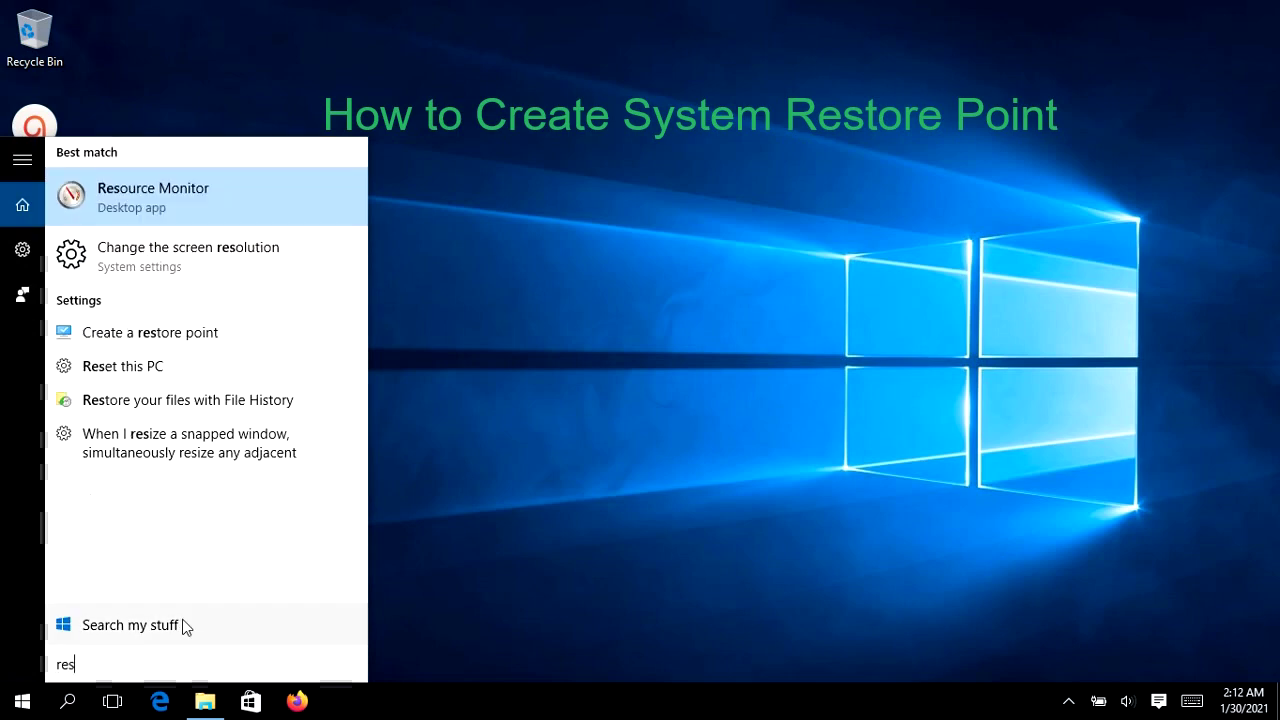
type("tore")
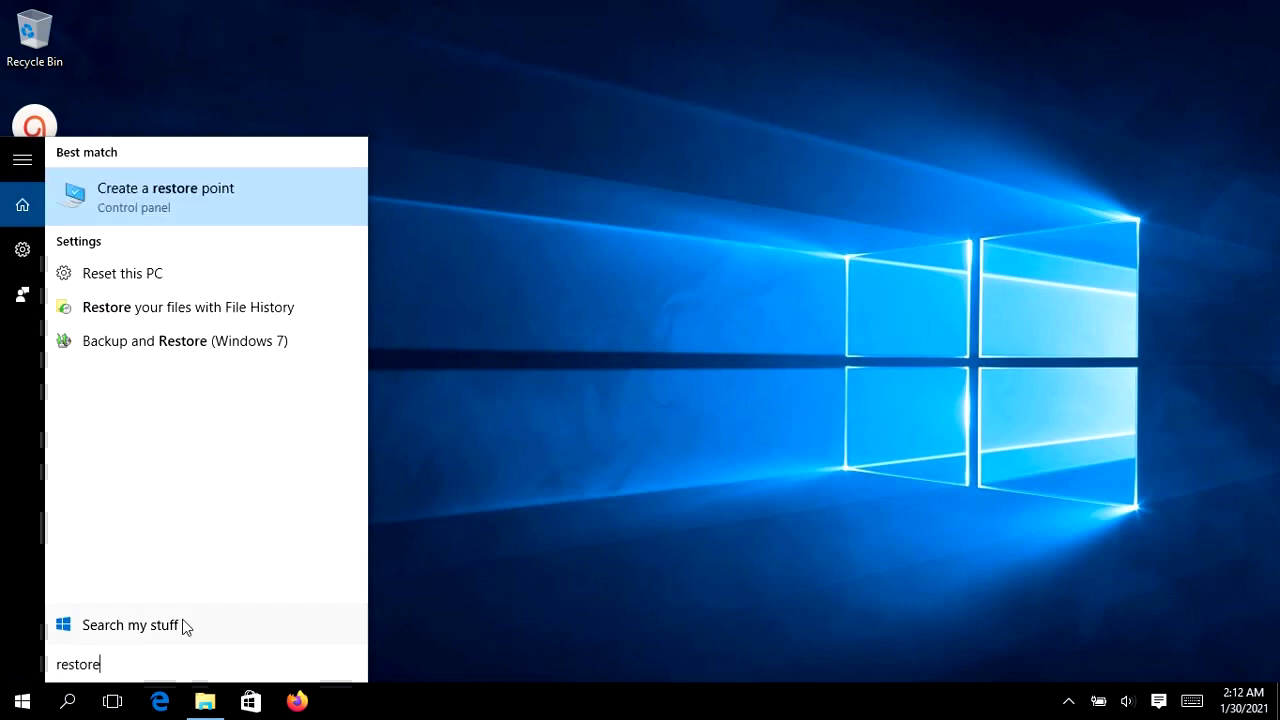
left_click(204, 215)
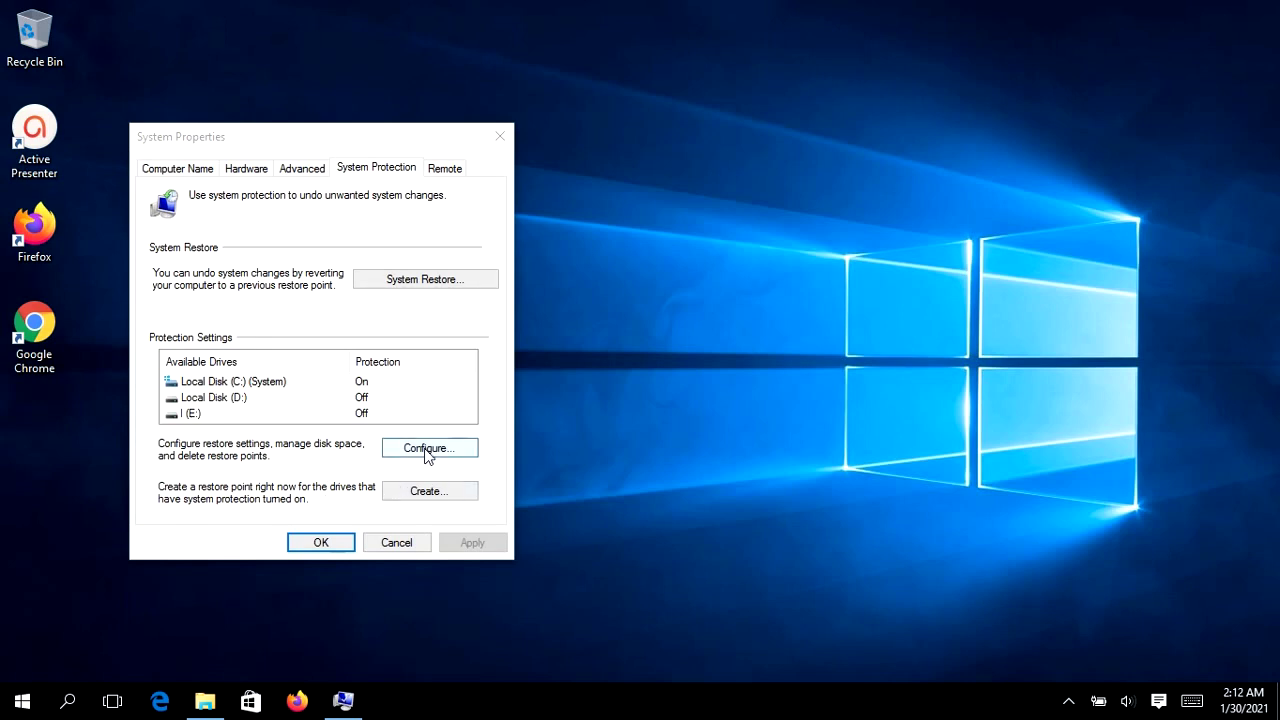
left_click(455, 448)
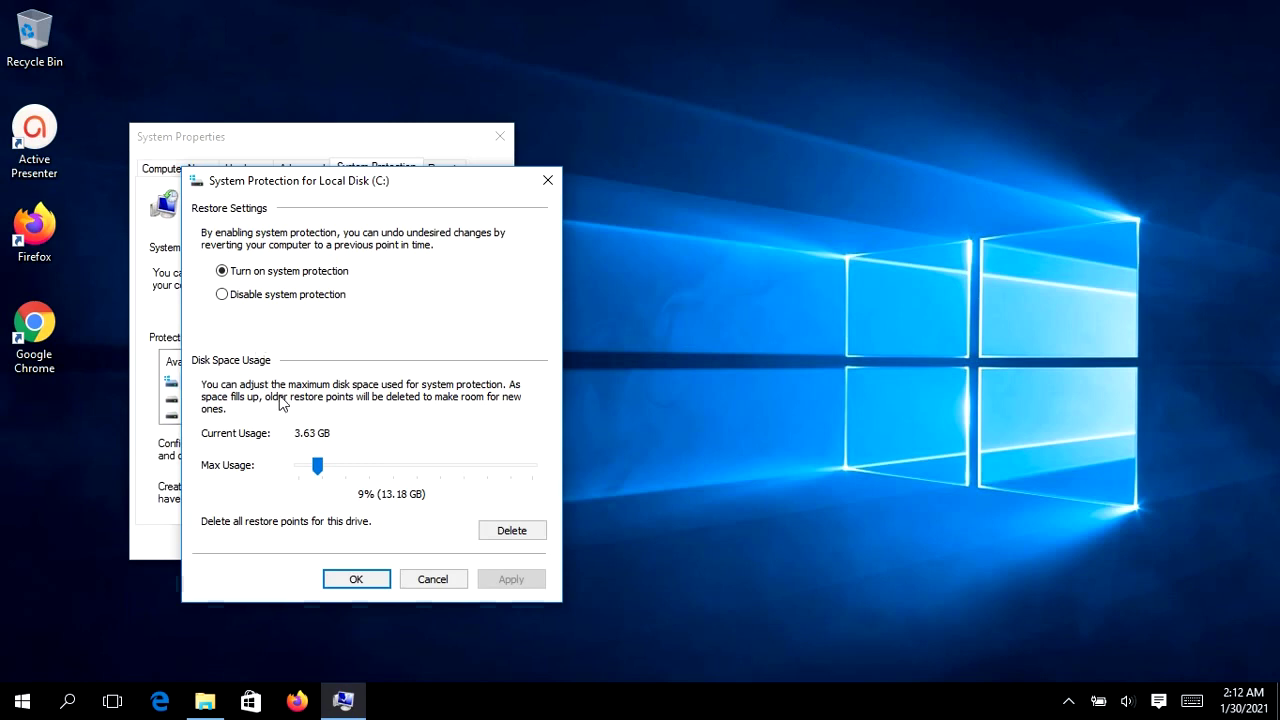
left_click_drag(318, 472, 312, 471)
Save the 7% limit and create a restore point named 'Jan 31 2021 Restore'
left_click(370, 583)
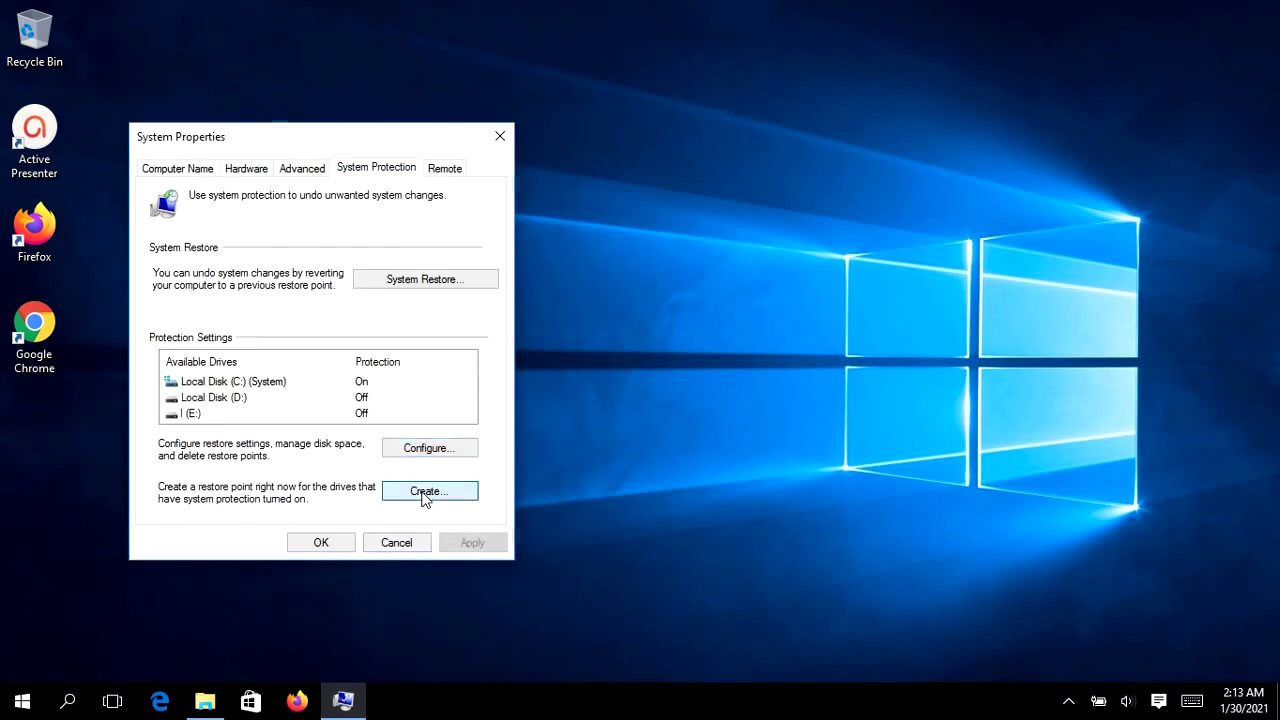
left_click(424, 495)
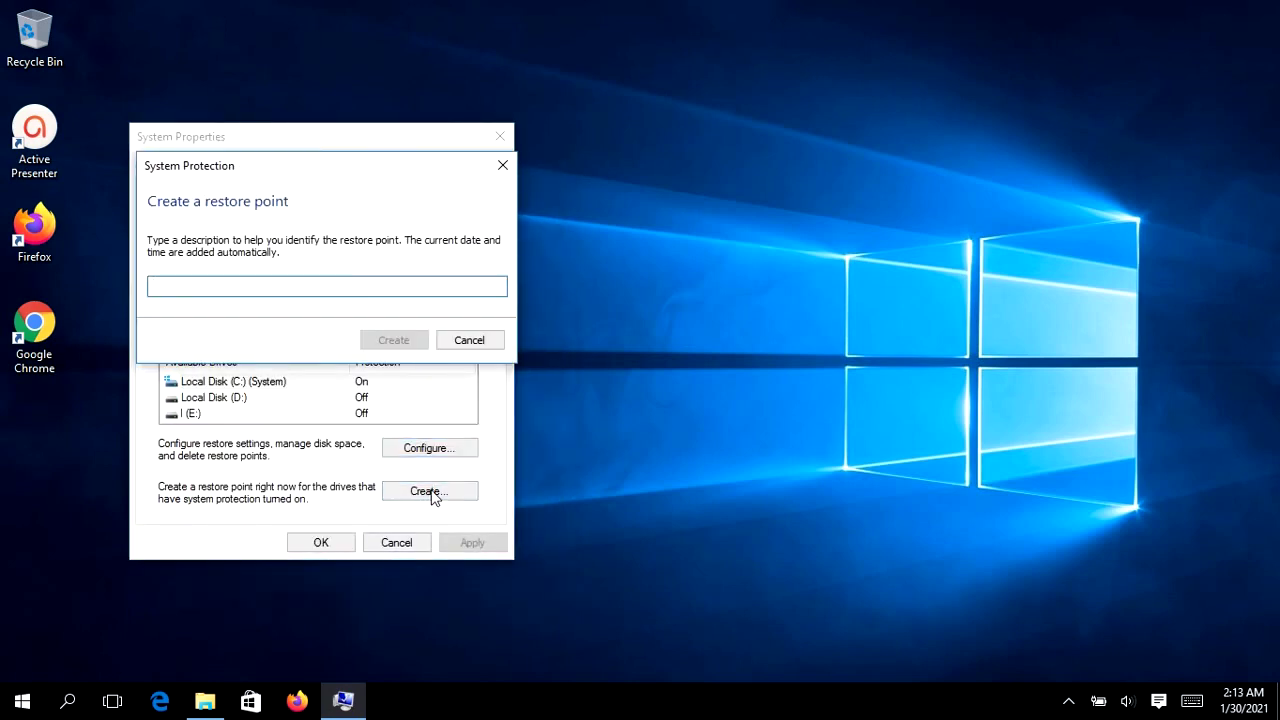
type("Jan ")
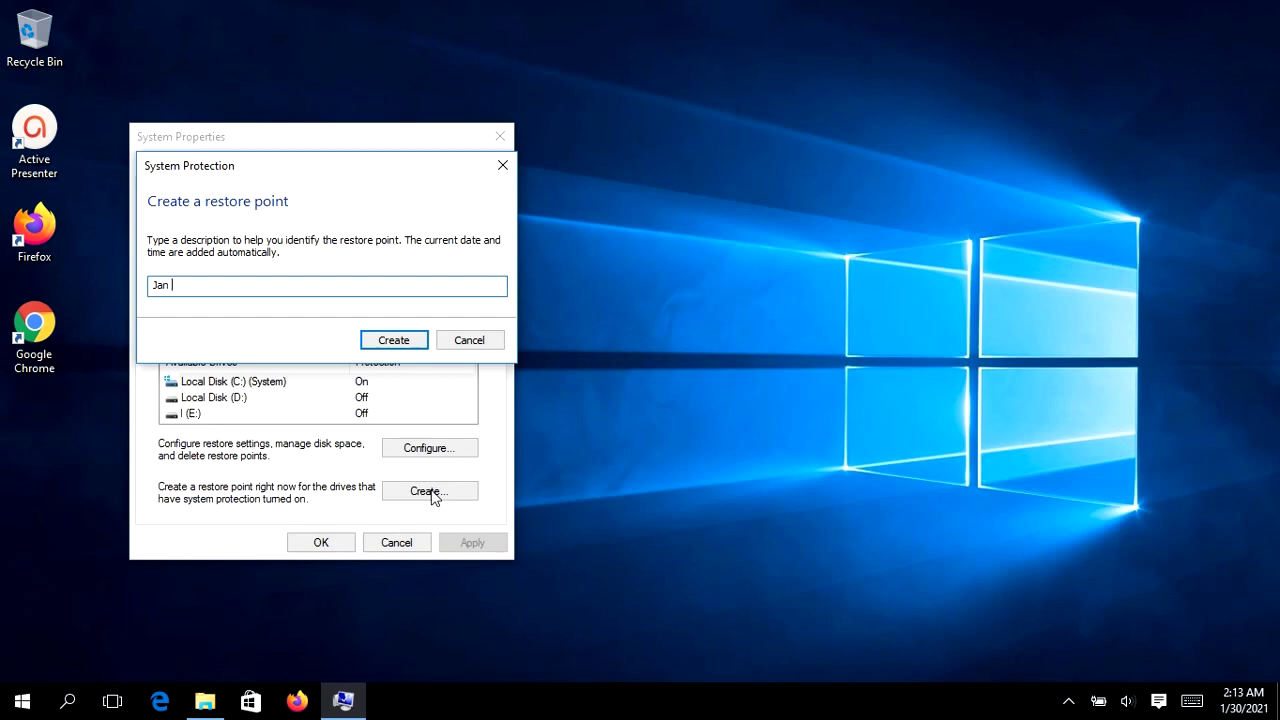
type("31 2021 r")
key("BackSpace")
type("Restore")
left_click(405, 346)
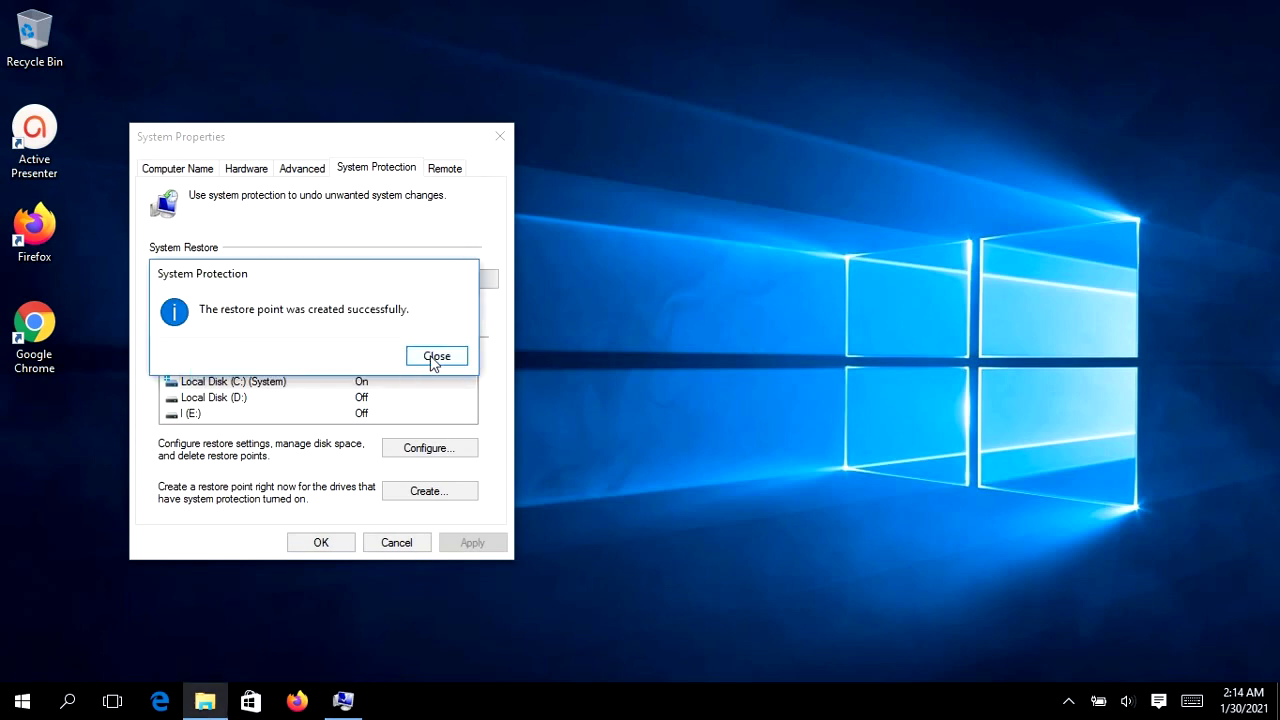
left_click(435, 360)
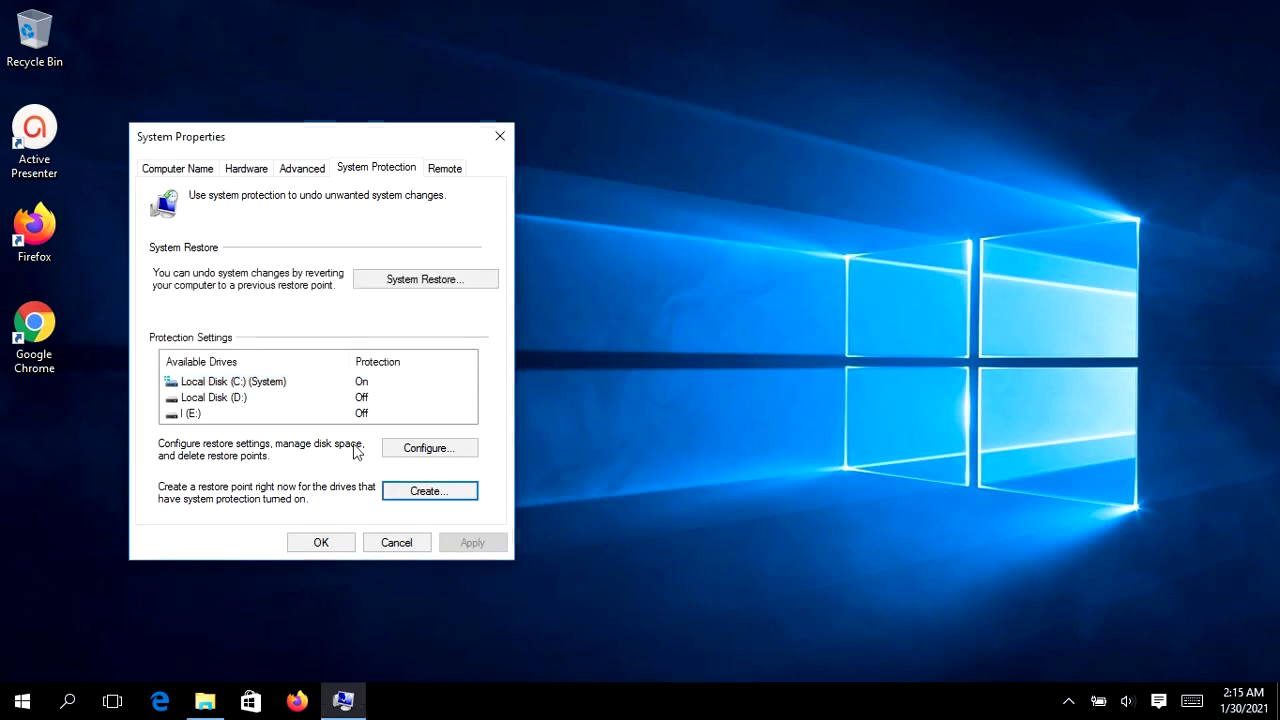
Close System Properties, then reopen its System Protection settings by searching 'restore' from the taskbar
left_click(501, 134)
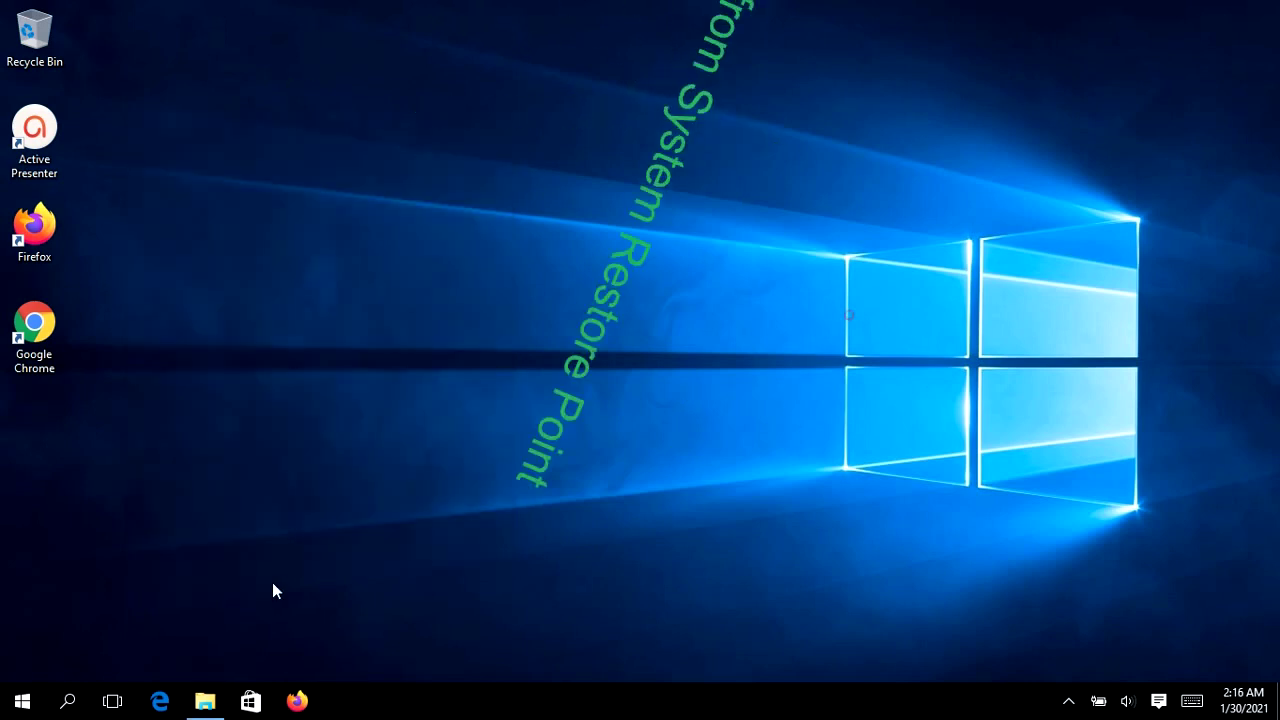
left_click(86, 703)
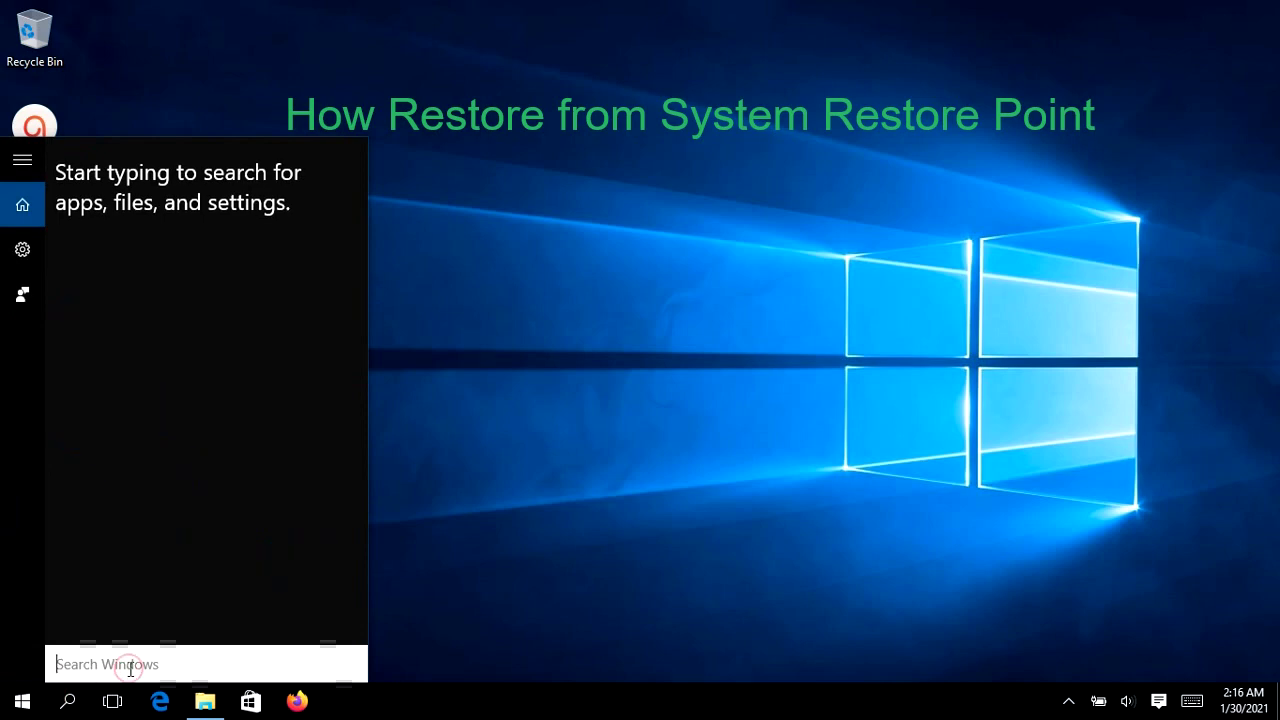
type("resotre")
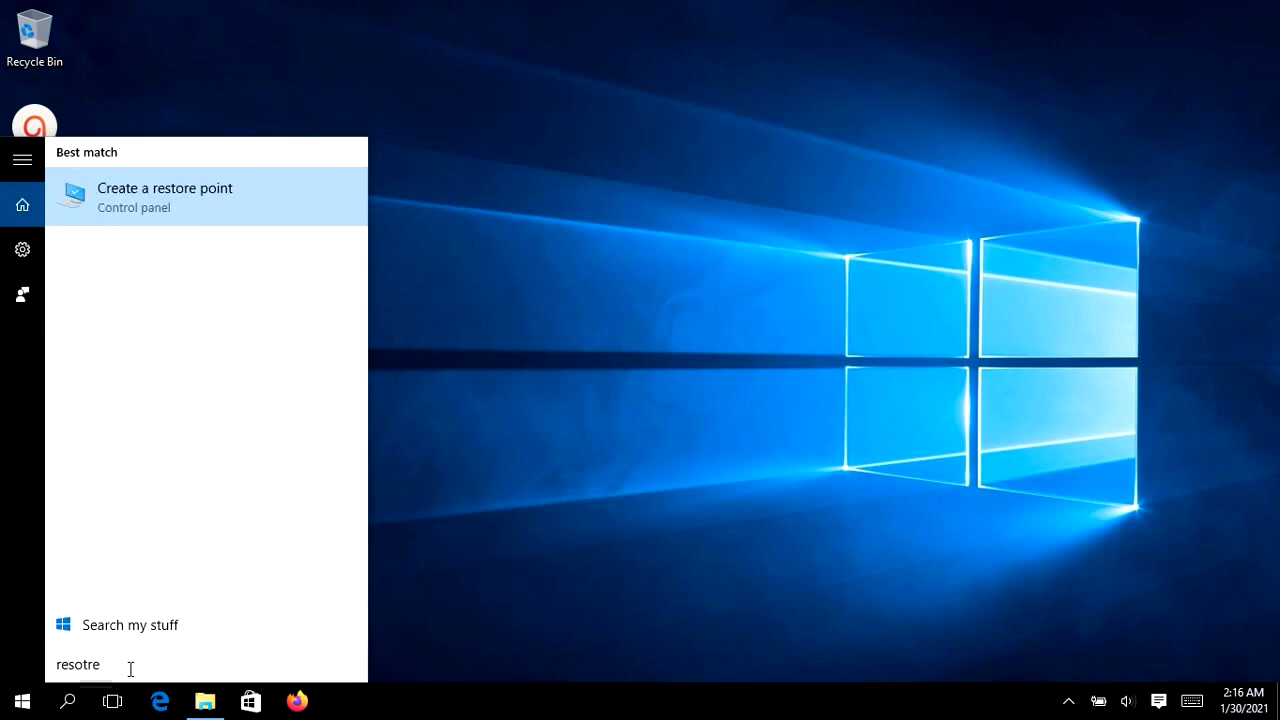
key("BackSpace")
key("BackSpace")
key("BackSpace")
key("BackSpace")
type("tore")
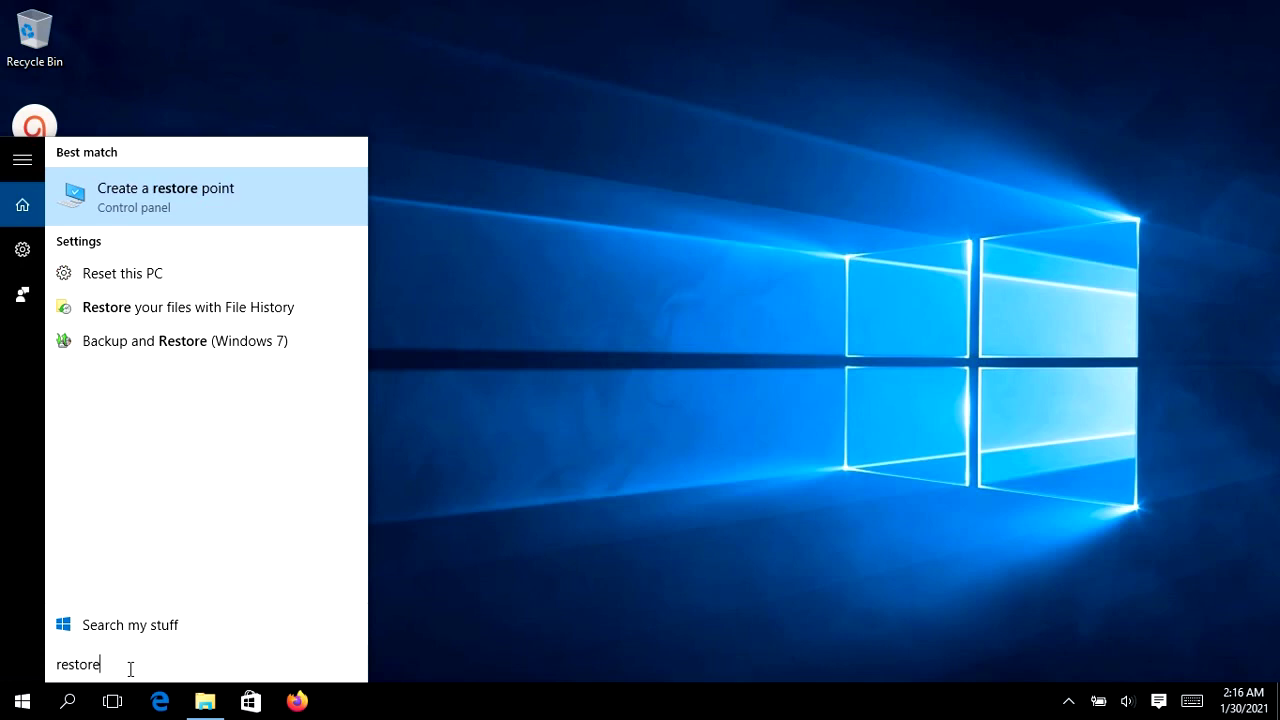
key("Escape")
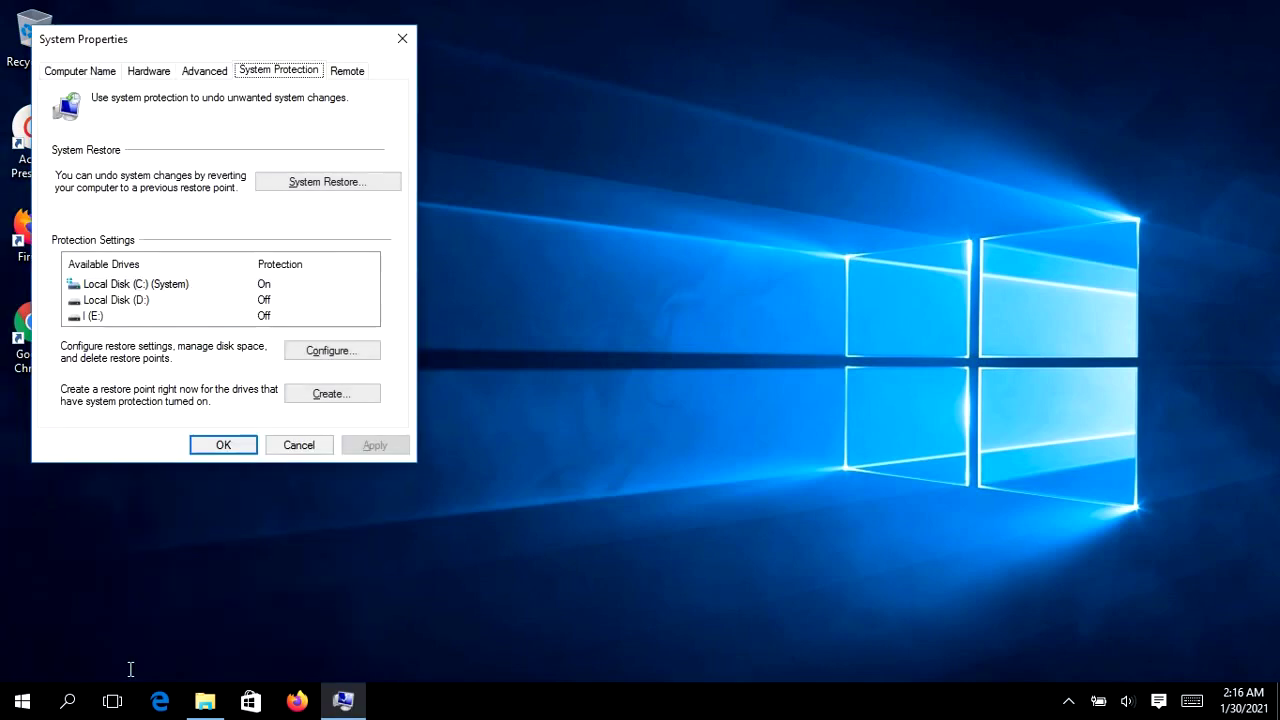
left_click_drag(198, 36, 296, 34)
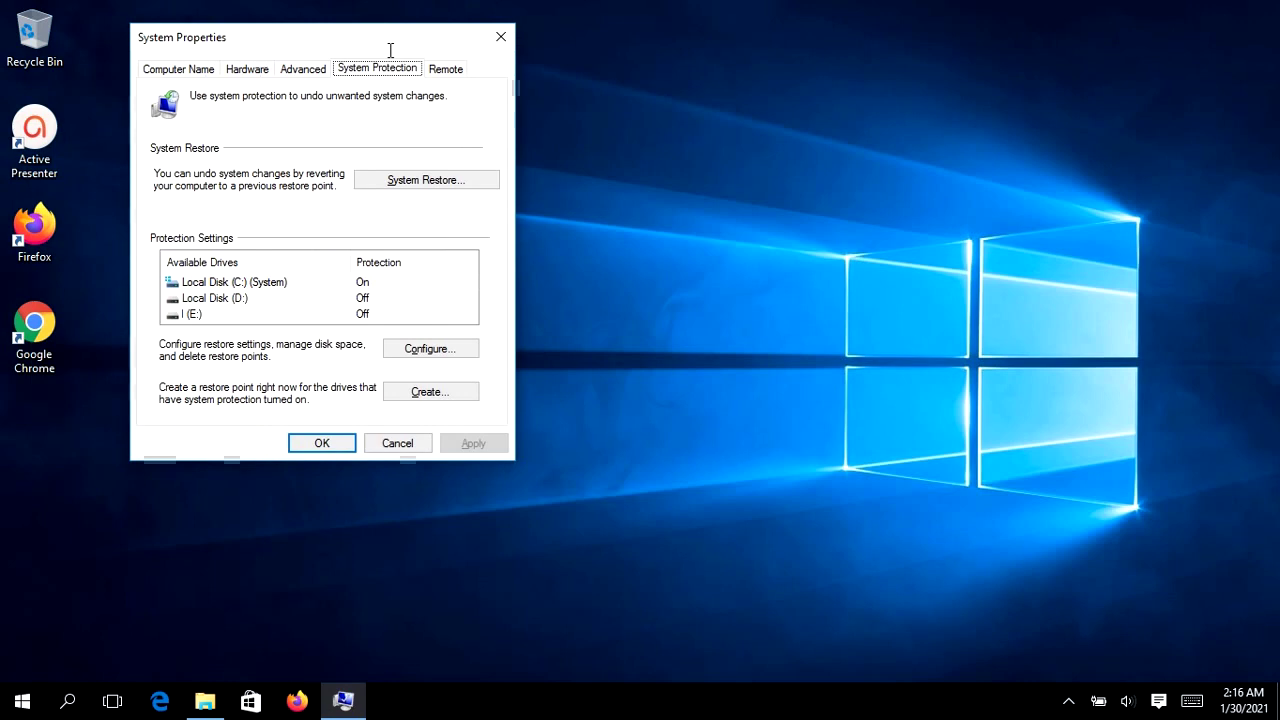
Pick the 1/28/2021 10:54:47 PM Windows Modules Installer restore point and finish the System Restore wizard
left_click(408, 178)
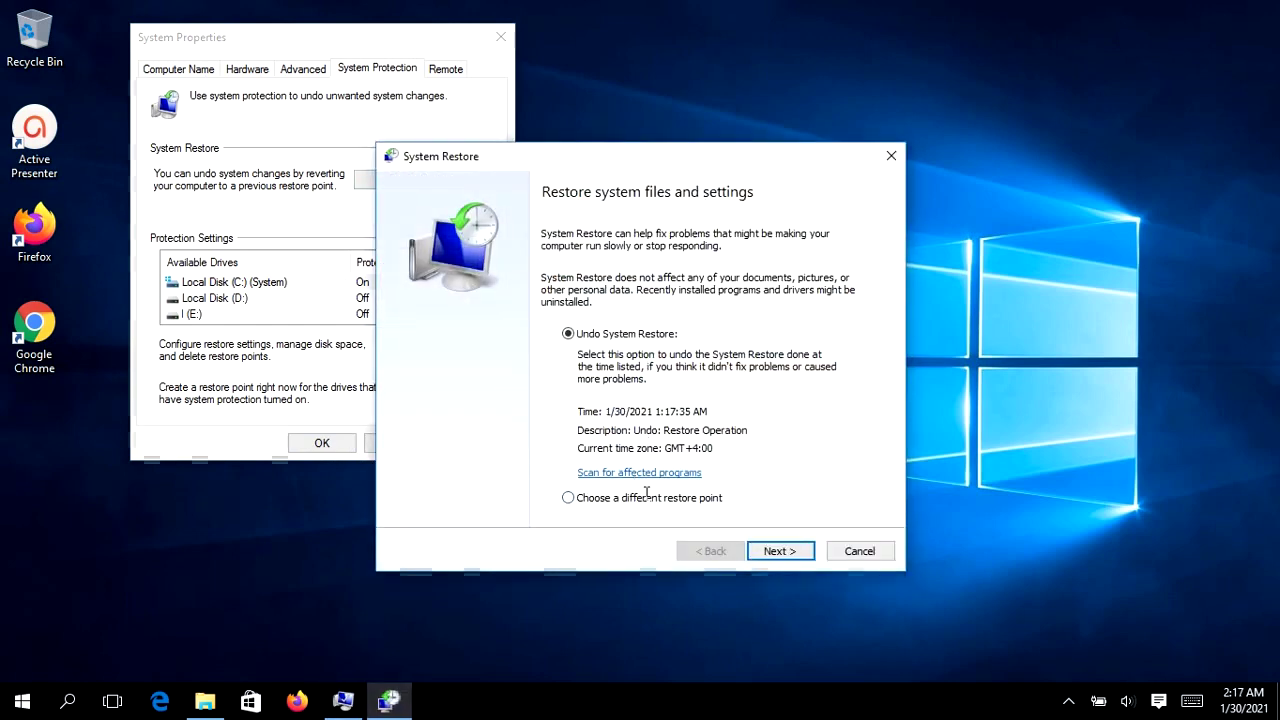
left_click(606, 500)
left_click(770, 552)
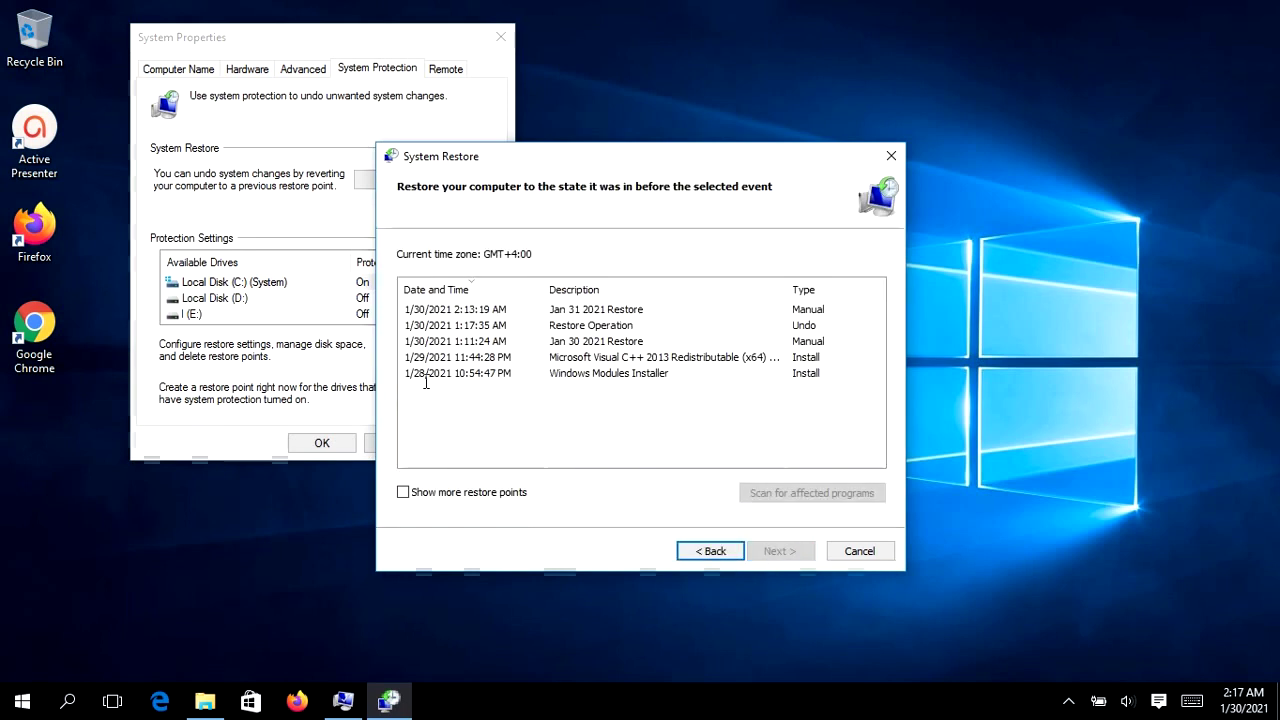
left_click(600, 311)
key("End")
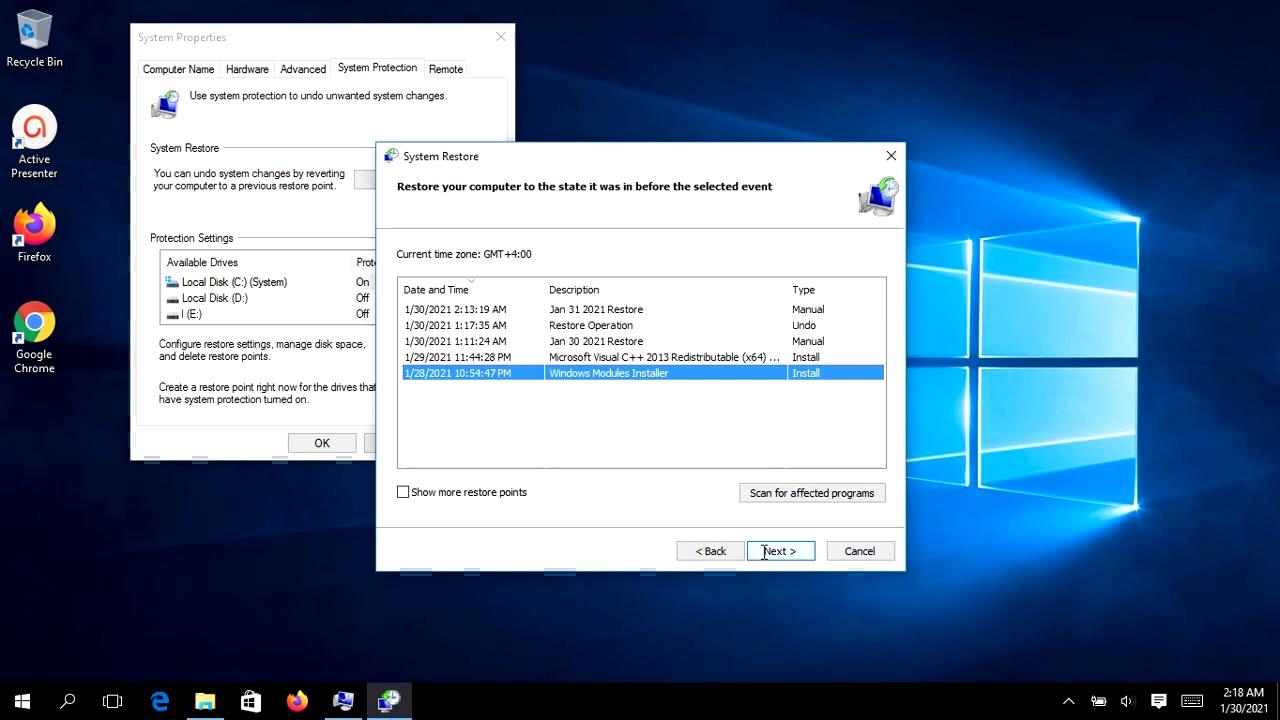
left_click(783, 593)
left_click(781, 553)
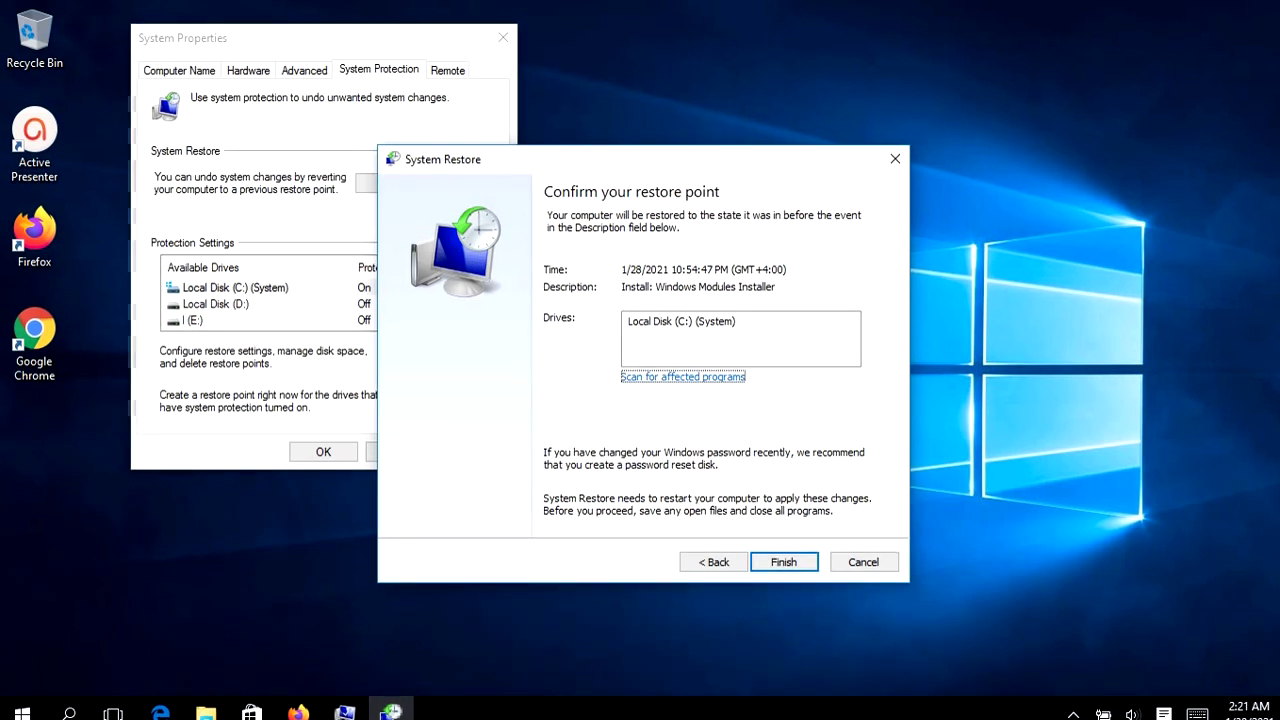
key("Return")
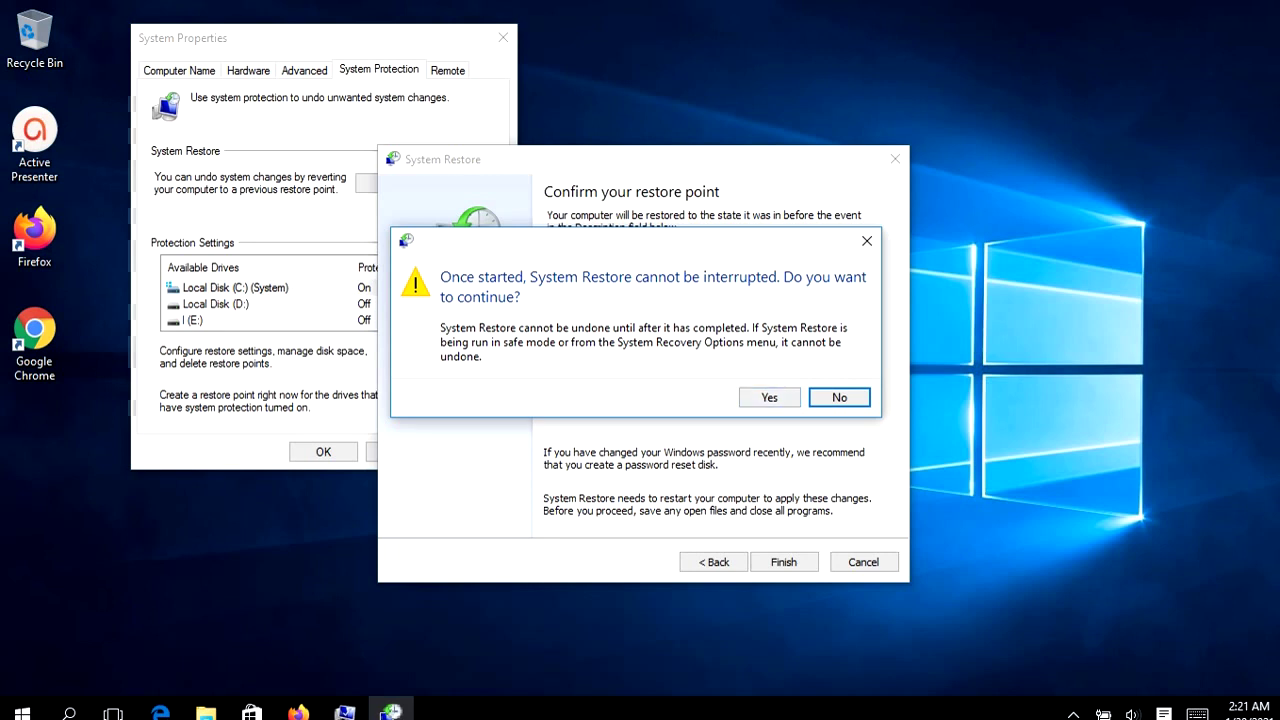
Confirm the uninterruptible restore so the PC restarts and rolls back to 1/28/2021
left_click(765, 627)
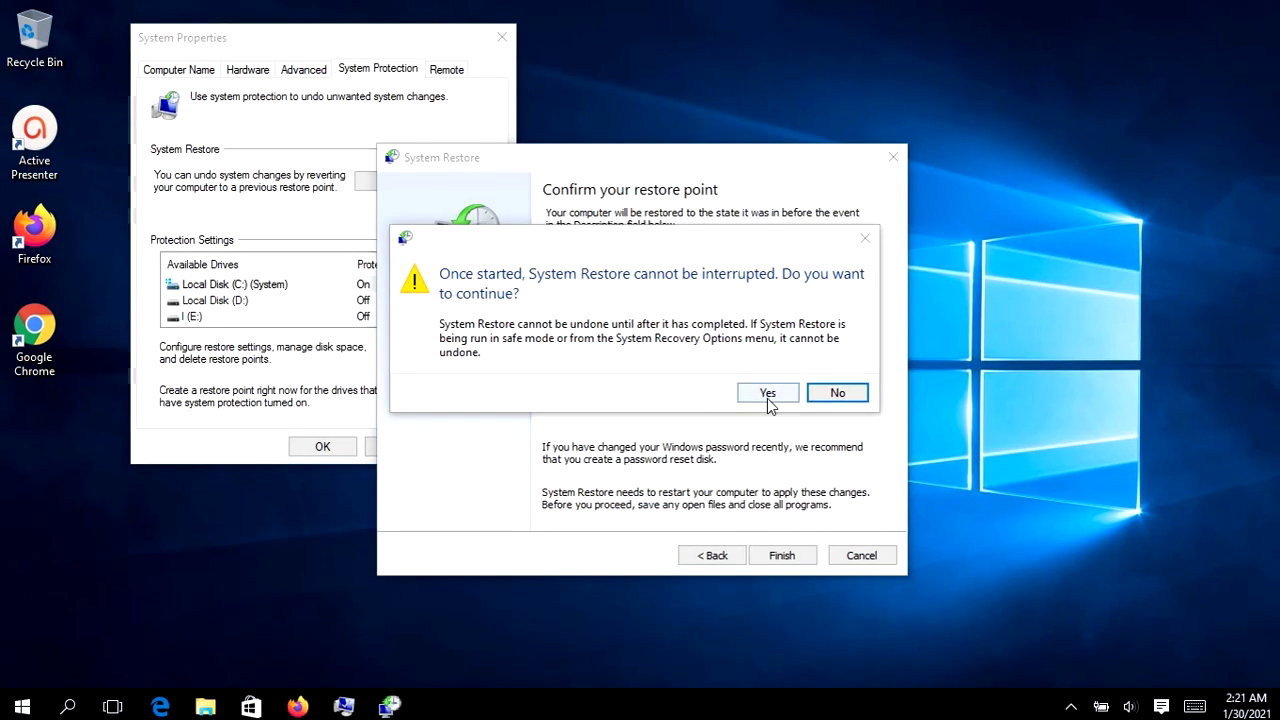
left_click(768, 395)
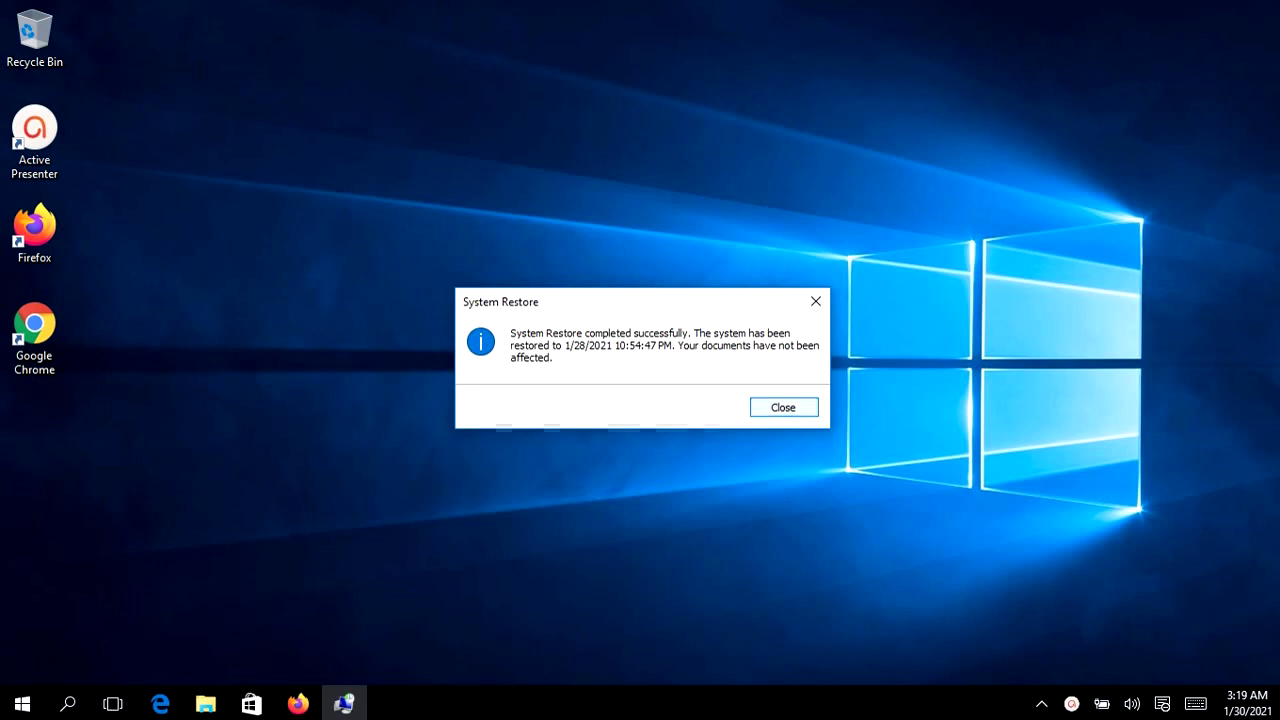
Close the 'System Restore completed successfully' message for the 1/28/2021 10:54:47 PM restore
left_click(772, 410)
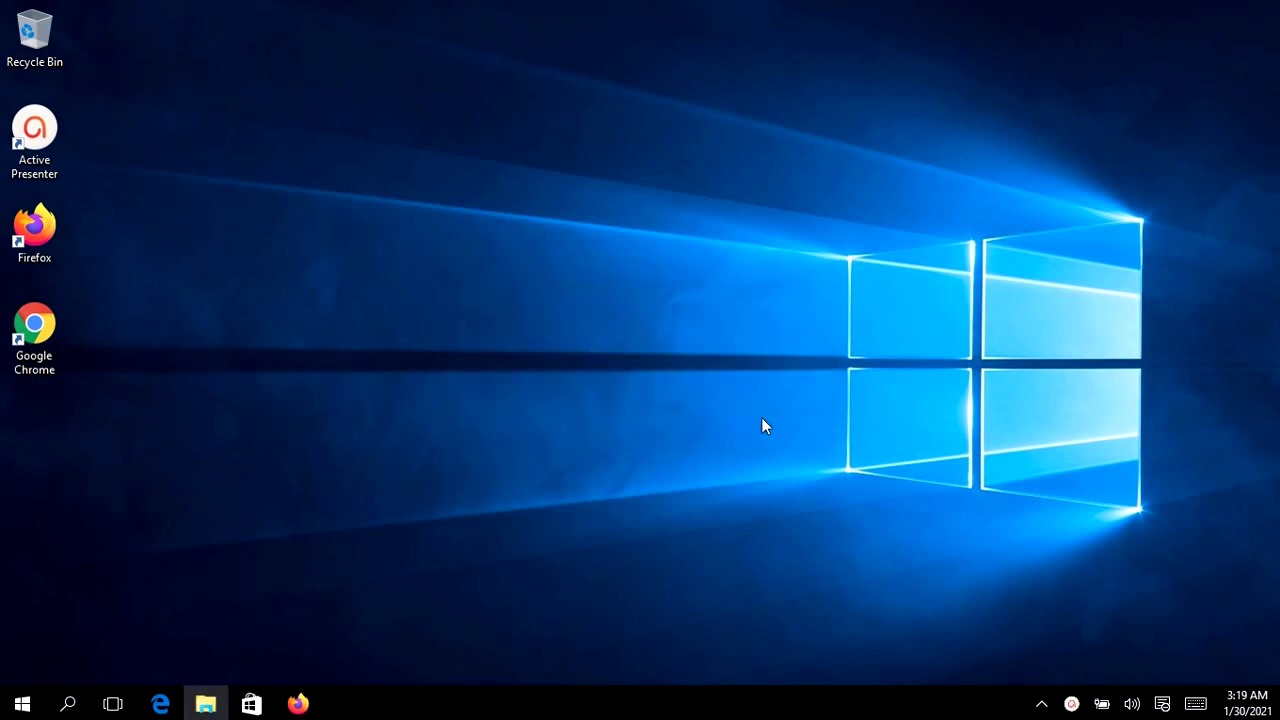